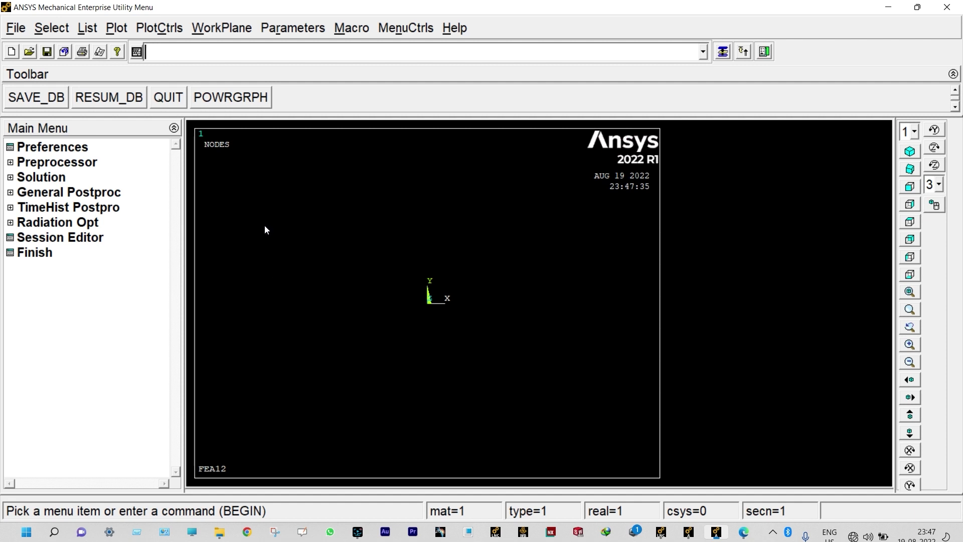
# Filter the analysis discipline preferences to Thermal only
pyautogui.click(74, 146)
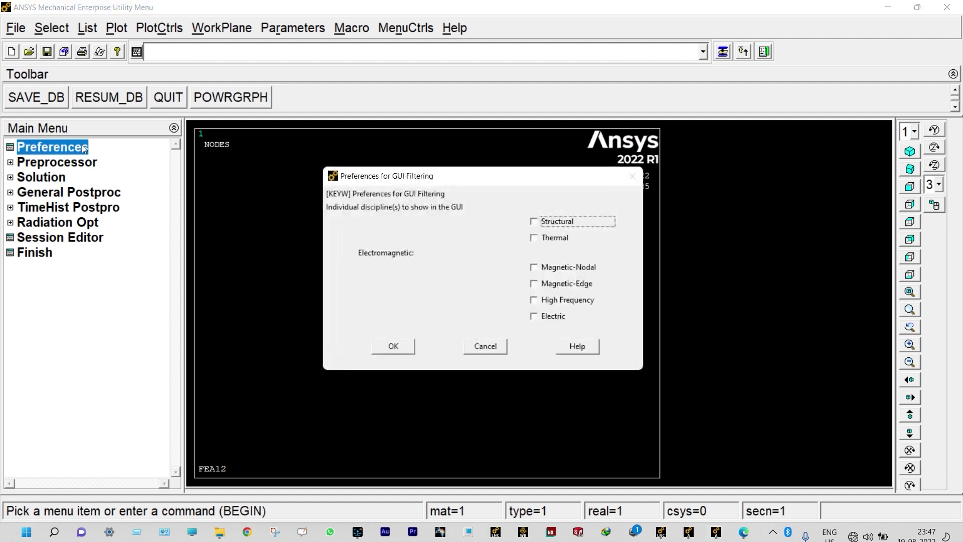
pyautogui.click(534, 238)
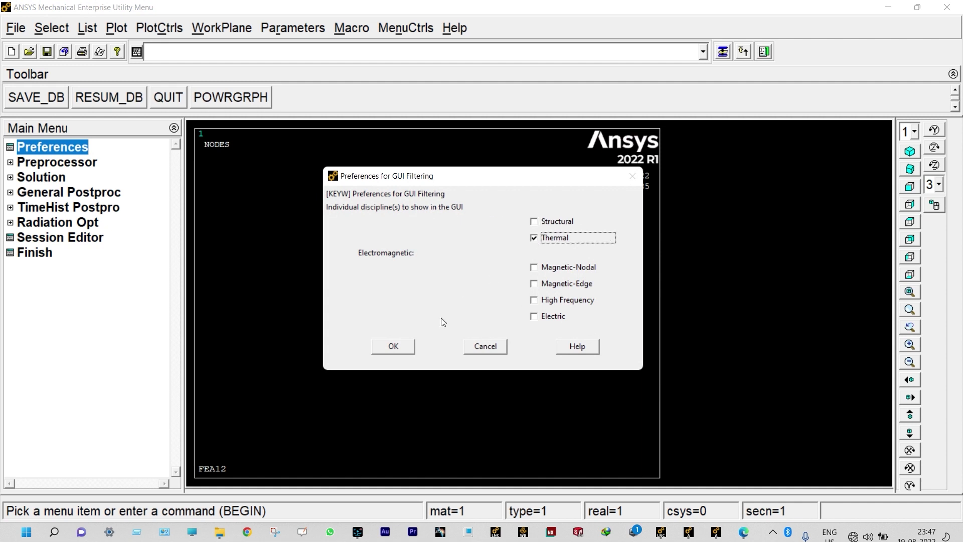
pyautogui.click(394, 346)
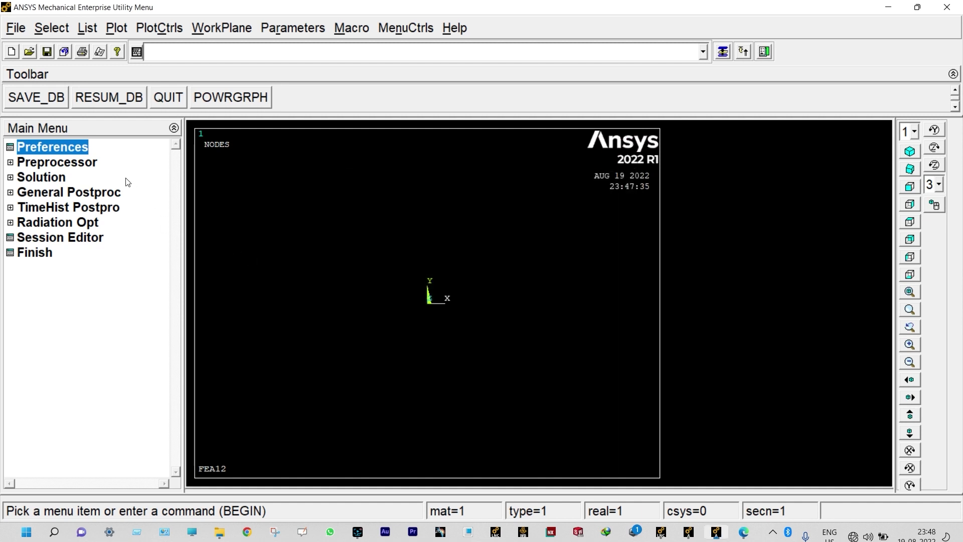
# Define the thermal solid Quad 4node 55 as element type 1
pyautogui.click(88, 163)
pyautogui.click(86, 177)
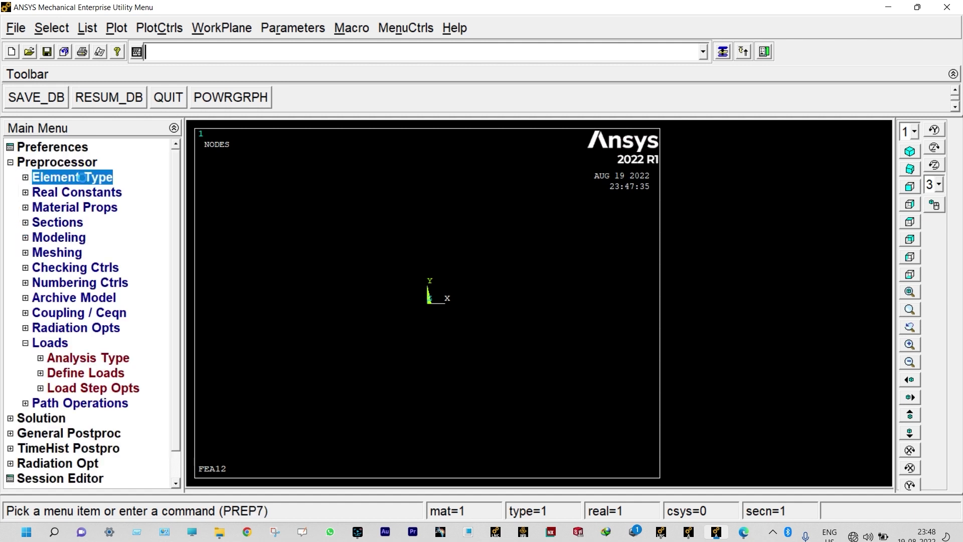
pyautogui.click(88, 193)
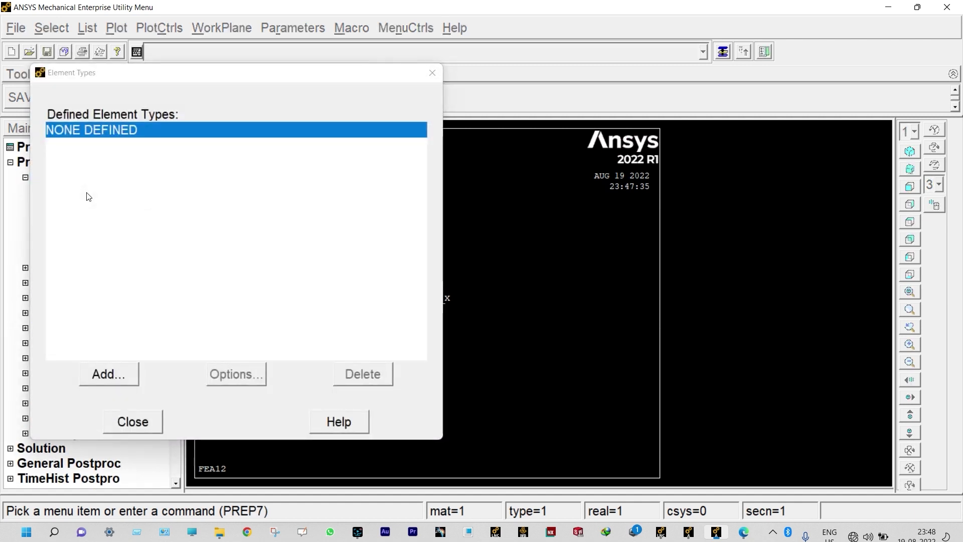
pyautogui.click(111, 375)
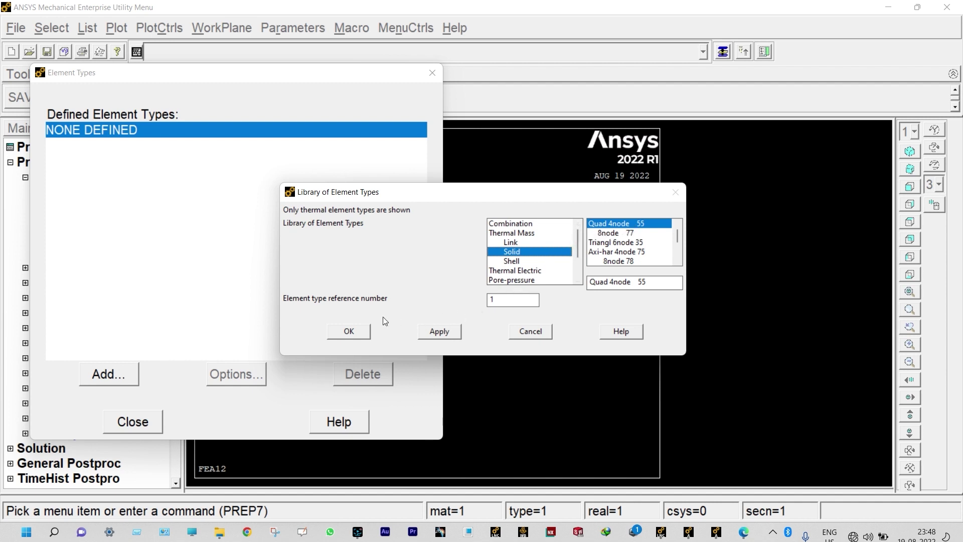
pyautogui.click(352, 331)
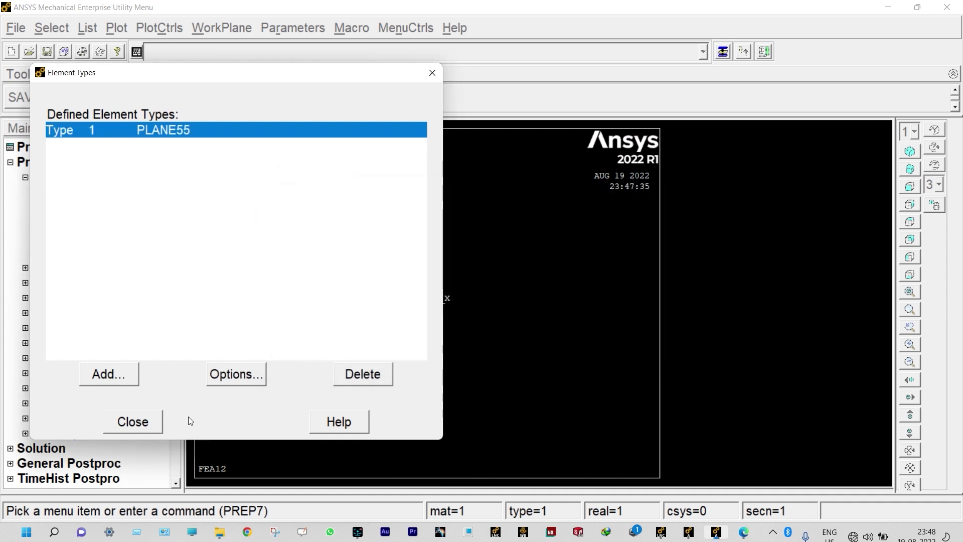
pyautogui.click(146, 424)
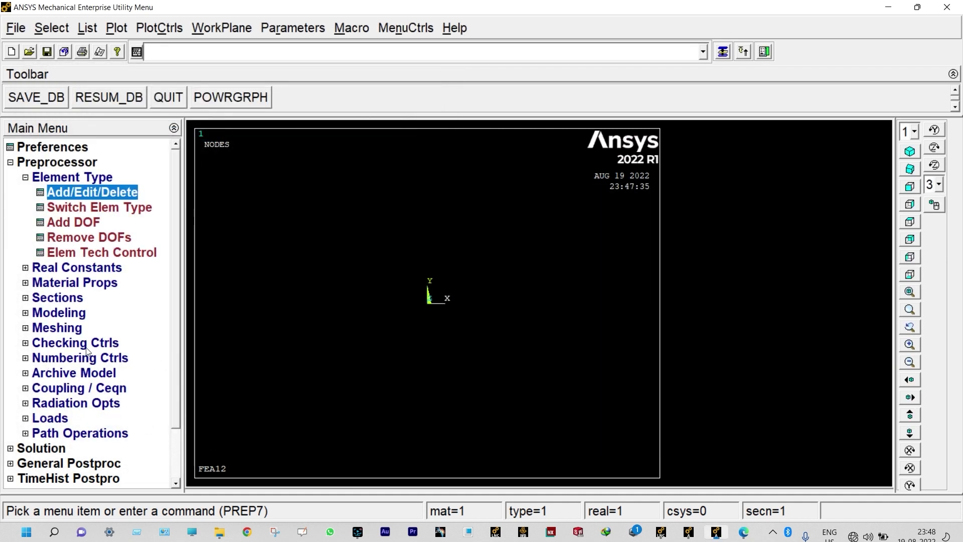
# Define isotropic thermal conductivity for material 1 with KXX set to 1.7307
pyautogui.click(84, 283)
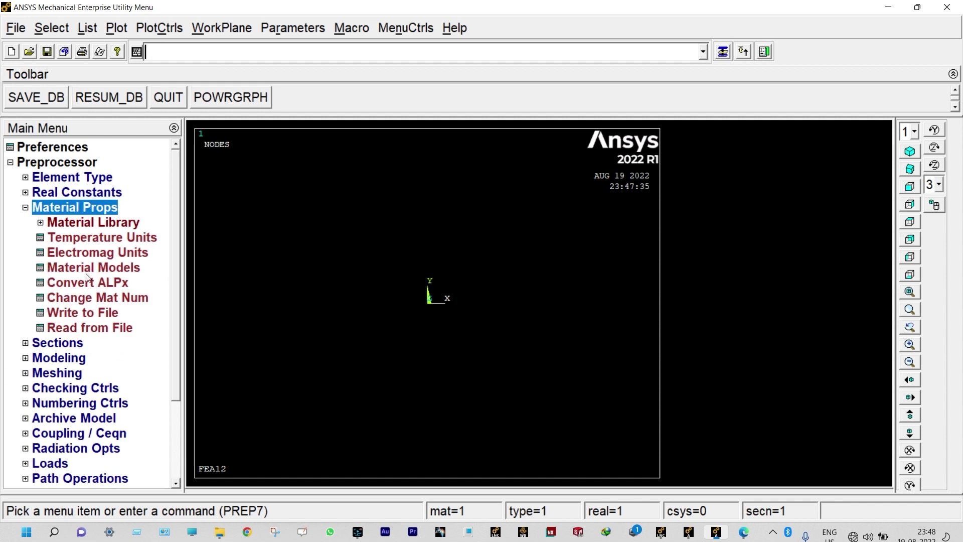
pyautogui.doubleClick(88, 269)
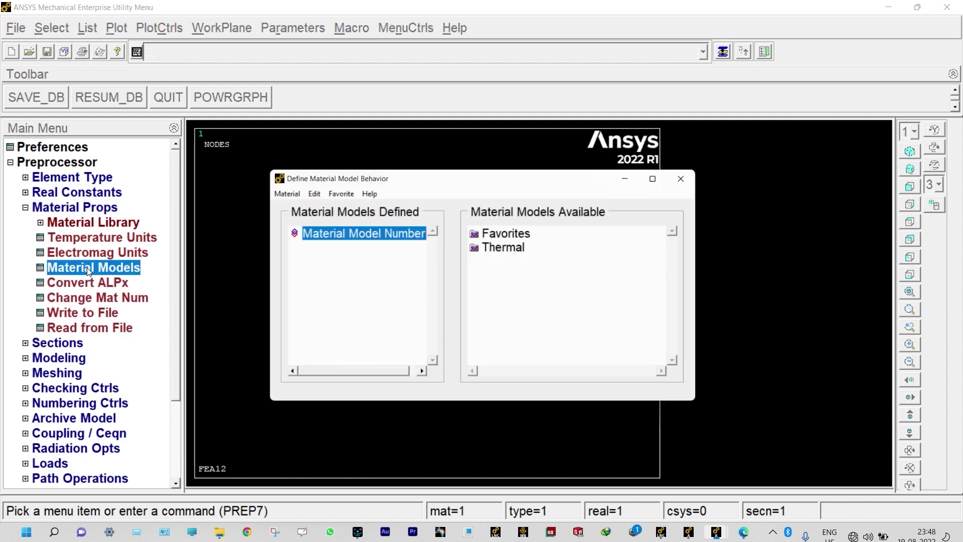
pyautogui.doubleClick(500, 250)
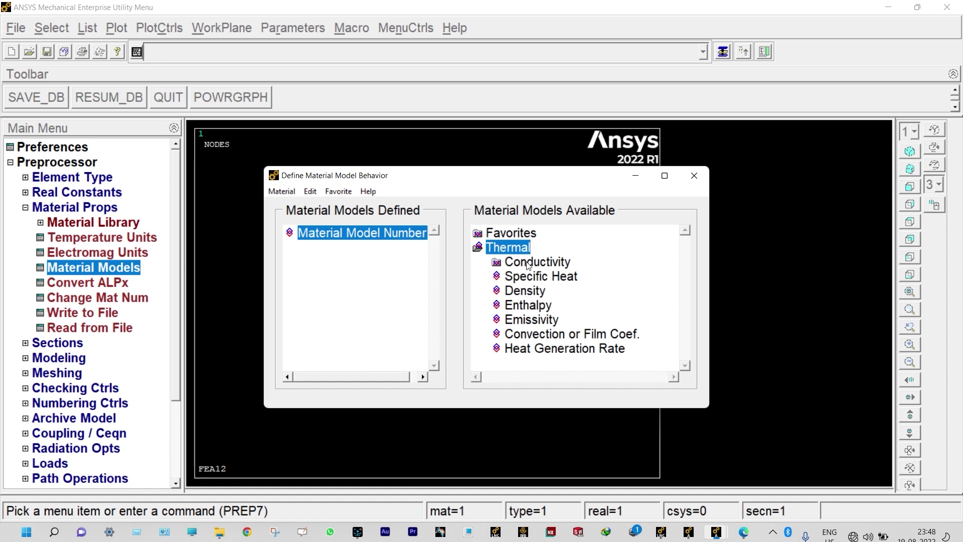
pyautogui.doubleClick(535, 265)
pyautogui.doubleClick(550, 279)
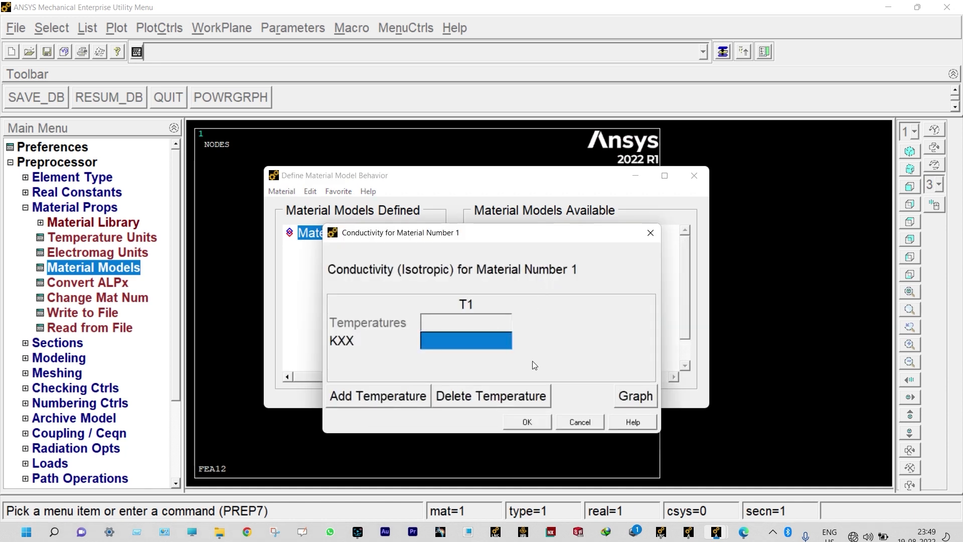
pyautogui.write('1.7')
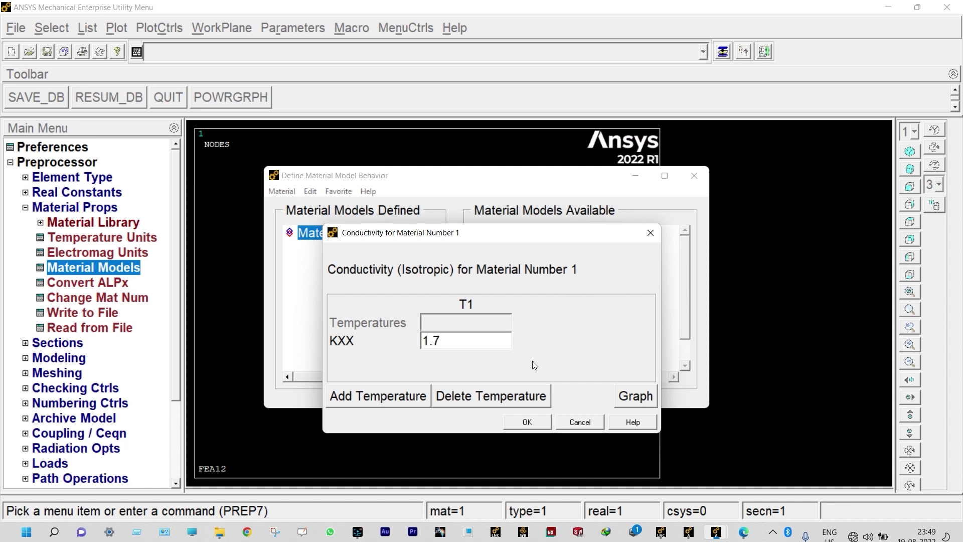
pyautogui.write('307')
pyautogui.click(527, 423)
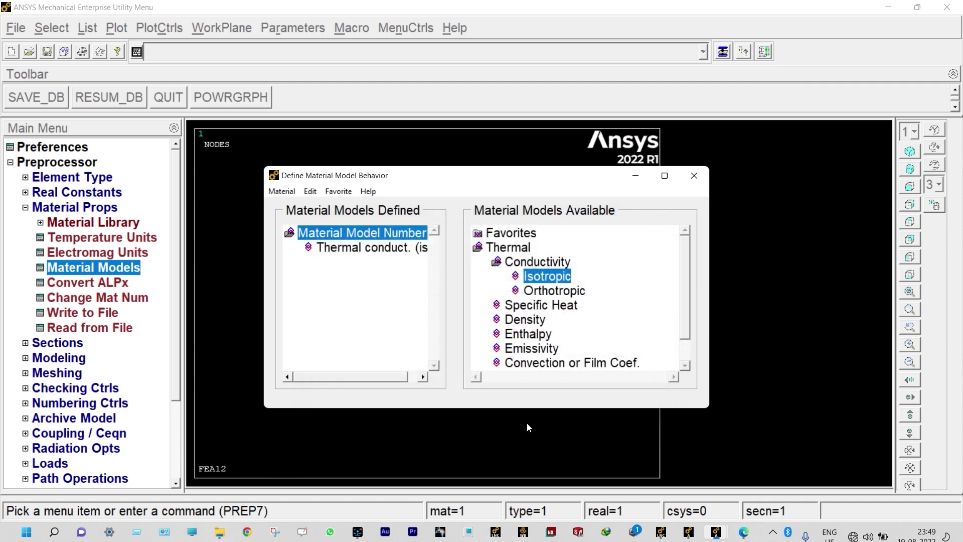
pyautogui.click(694, 175)
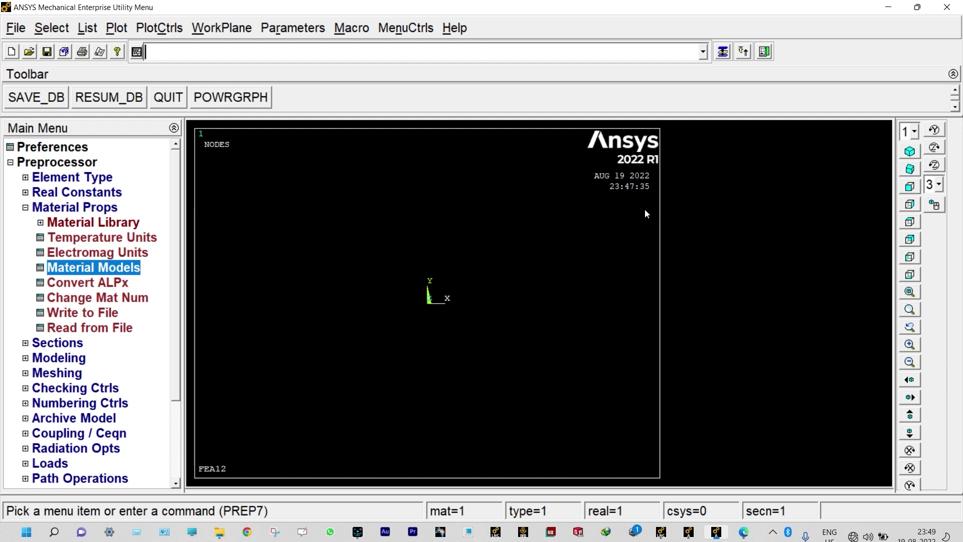
# Create the first node at the origin of the active coordinate system, clearing the old X and Y values
pyautogui.click(78, 362)
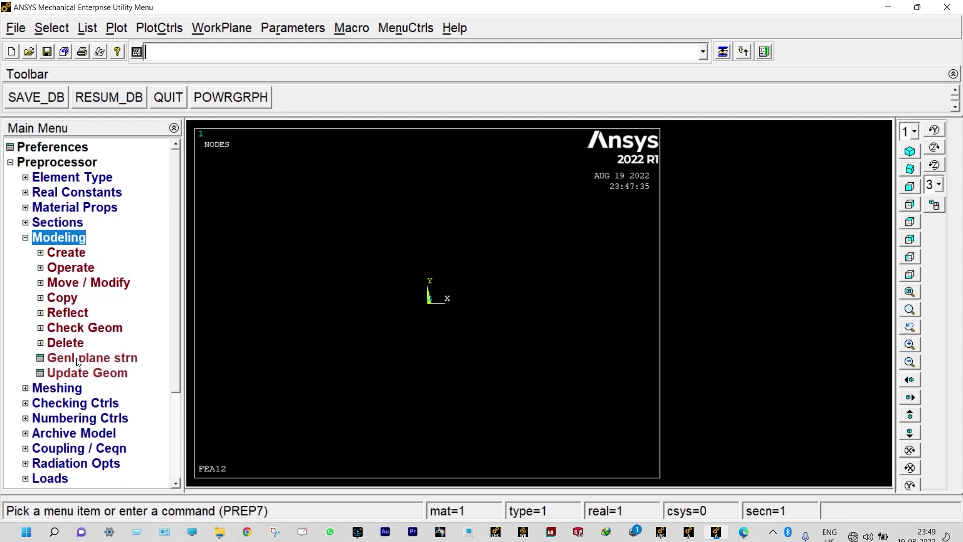
pyautogui.click(73, 253)
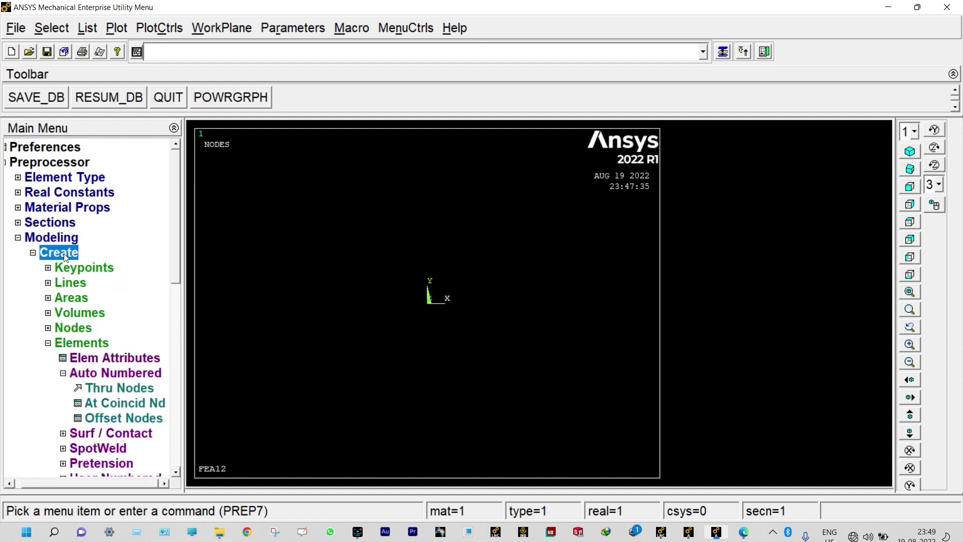
pyautogui.click(74, 331)
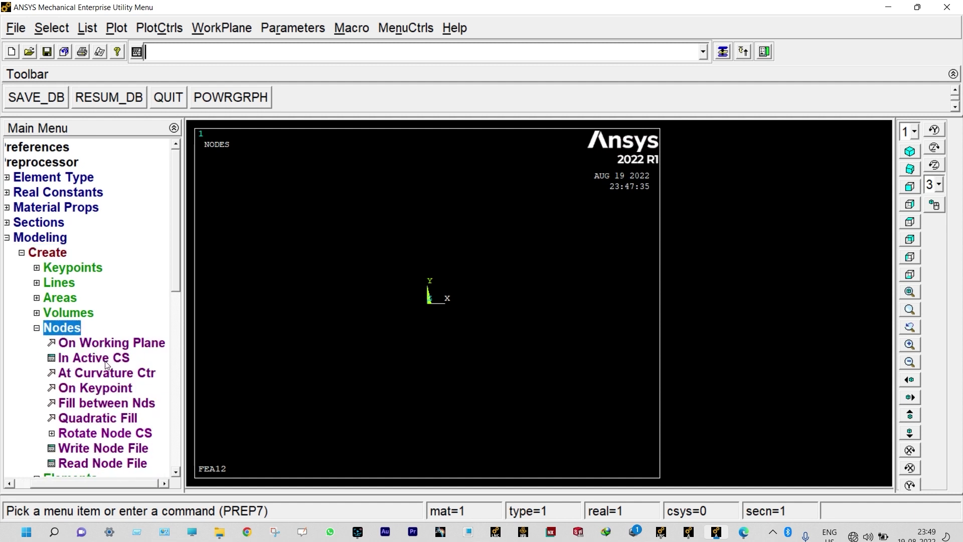
pyautogui.click(106, 361)
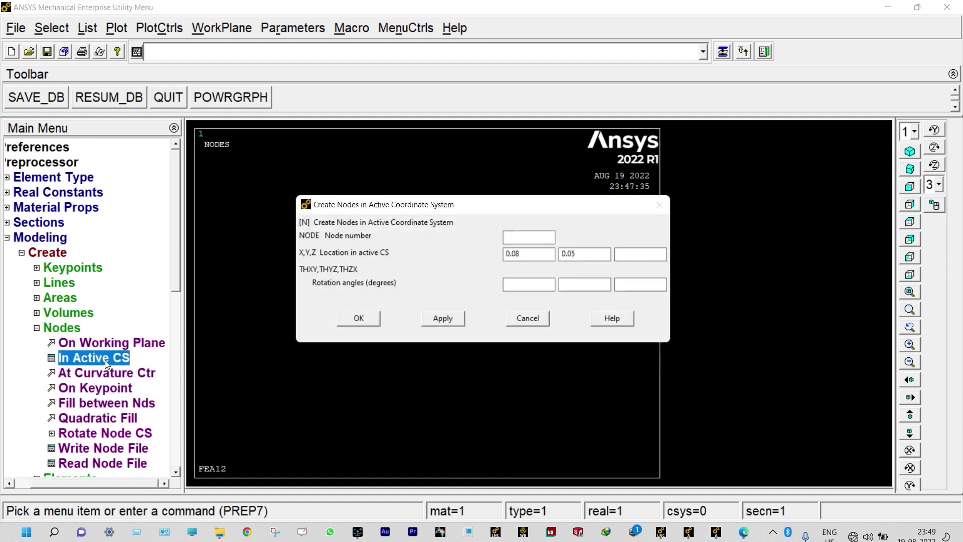
pyautogui.click(589, 259)
pyautogui.press('BackSpace')
pyautogui.press('BackSpace')
pyautogui.press('BackSpace')
pyautogui.press('BackSpace')
pyautogui.click(539, 252)
pyautogui.press('BackSpace')
pyautogui.press('BackSpace')
pyautogui.press('BackSpace')
pyautogui.press('BackSpace')
pyautogui.click(442, 318)
# Create nodes along the X axis at X = 0.02 and X = 0.04
pyautogui.click(516, 255)
pyautogui.write('0.02')
pyautogui.click(450, 318)
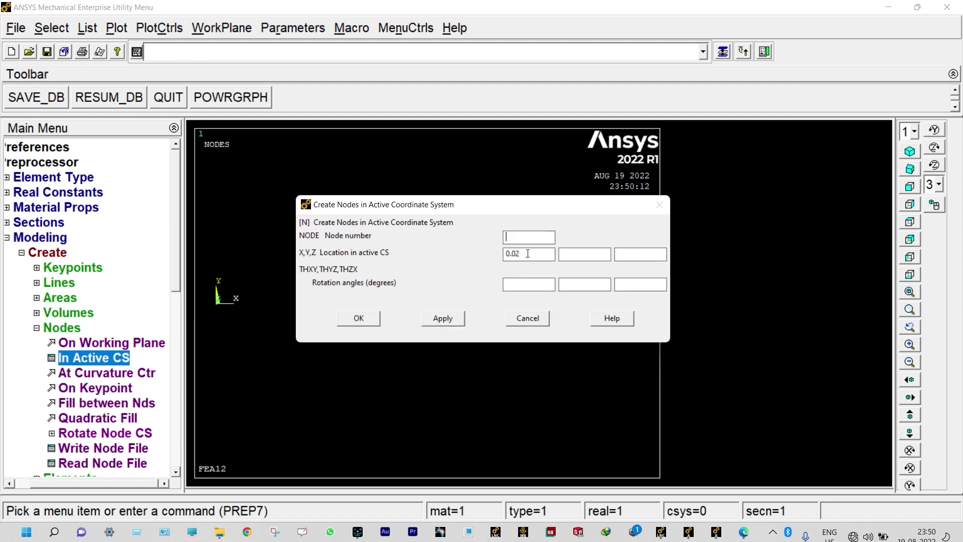
pyautogui.press('BackSpace')
pyautogui.write('4')
pyautogui.click(451, 319)
# Create nodes along the X axis at X = 0.06 and X = 0.08
pyautogui.click(525, 255)
pyautogui.press('BackSpace')
pyautogui.write('6')
pyautogui.click(453, 316)
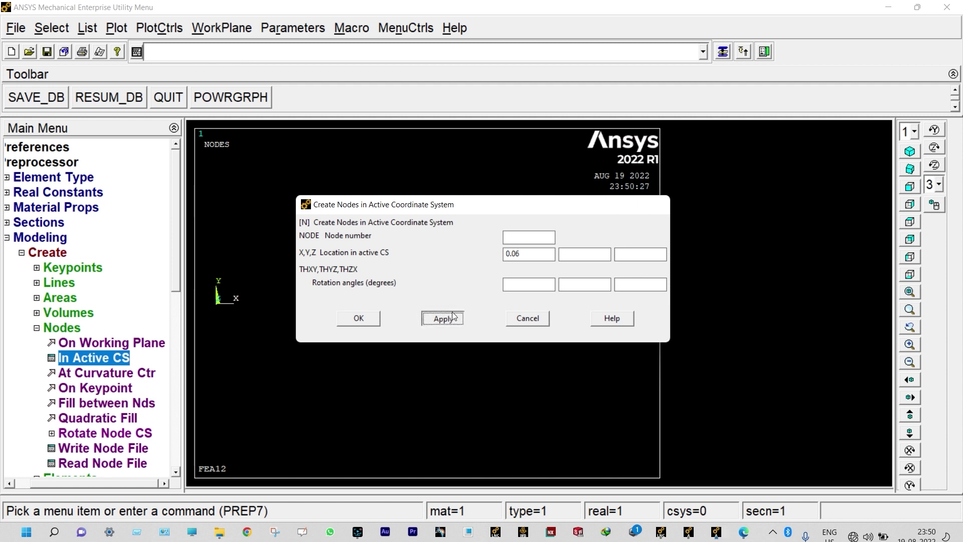
pyautogui.click(525, 250)
pyautogui.press('BackSpace')
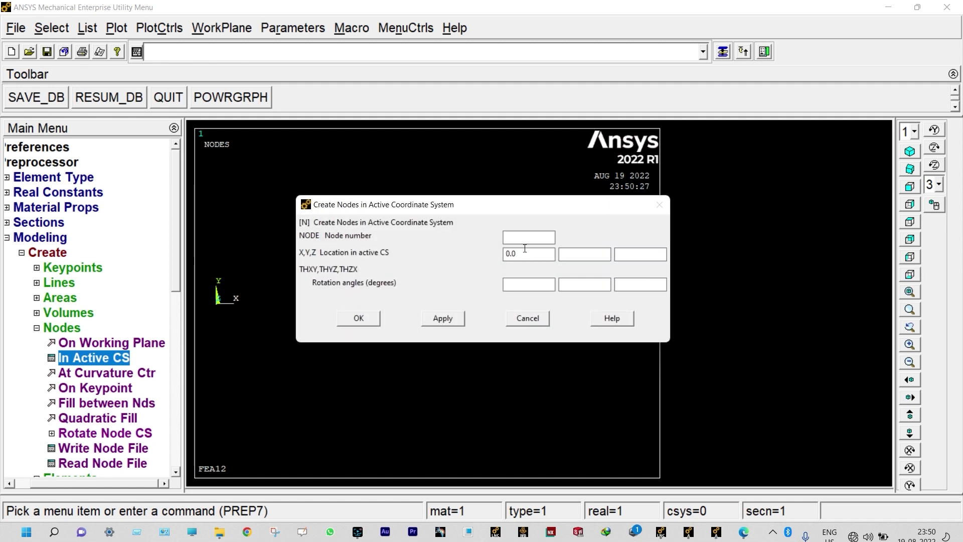
pyautogui.write('8')
pyautogui.click(450, 319)
# Start the second row of nodes with a node at X = 0, Y = 0.025
pyautogui.click(537, 258)
pyautogui.press('BackSpace')
pyautogui.press('BackSpace')
pyautogui.press('BackSpace')
pyautogui.click(563, 252)
pyautogui.write('0.025')
pyautogui.click(438, 321)
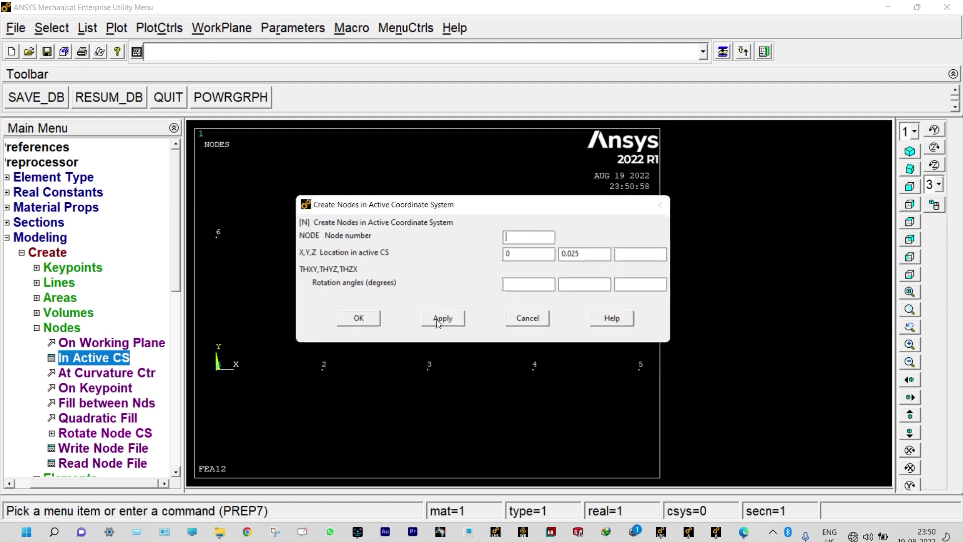
# Add nodes at X = 0.02 and X = 0.04 in the row at Y = 0.025
pyautogui.click(520, 256)
pyautogui.press('BackSpace')
pyautogui.write('0.02')
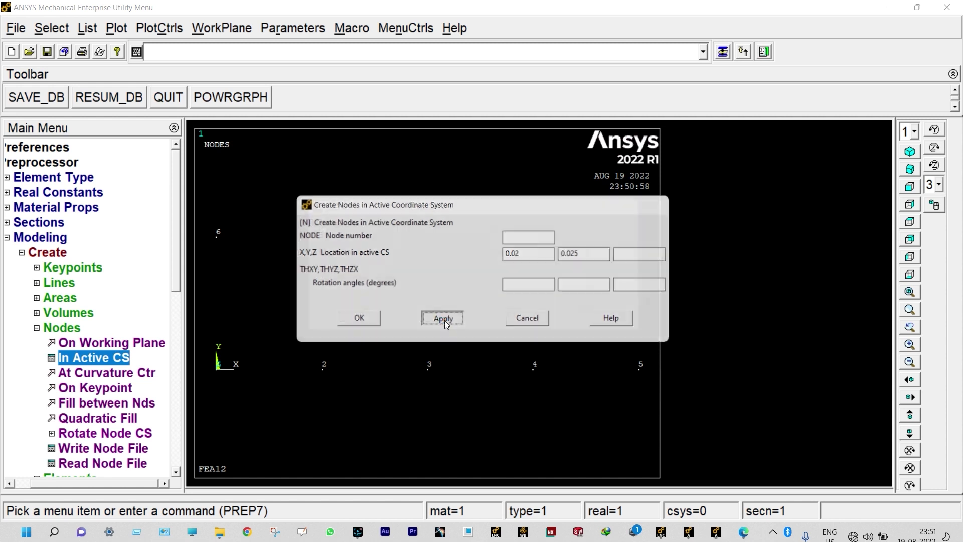
pyautogui.click(523, 253)
pyautogui.press('BackSpace')
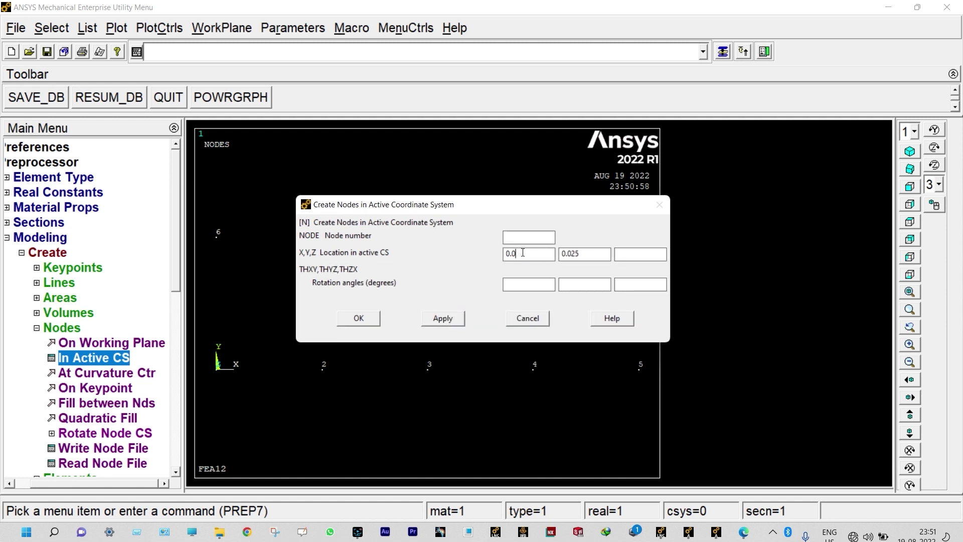
pyautogui.write('4')
# Add nodes at X = 0.06 and X = 0.08 in the row at Y = 0.025
pyautogui.press('BackSpace')
pyautogui.write('6')
pyautogui.click(442, 319)
pyautogui.press('BackSpace')
pyautogui.write('8')
pyautogui.click(443, 317)
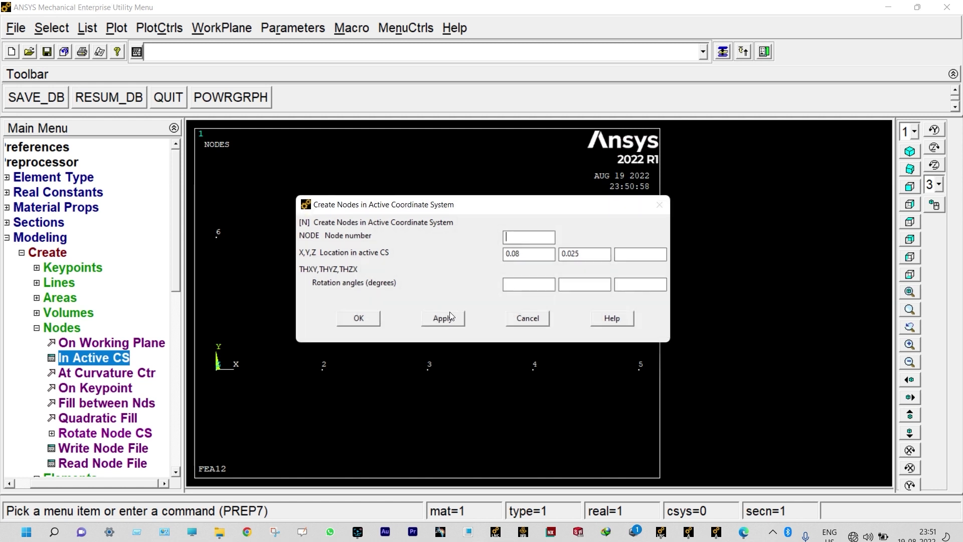
# Start the third row of nodes with a node at X = 0, Y = 0.05
pyautogui.click(531, 255)
pyautogui.press('BackSpace')
pyautogui.press('BackSpace')
pyautogui.press('BackSpace')
pyautogui.press('BackSpace')
pyautogui.write('0')
pyautogui.press('BackSpace')
pyautogui.press('BackSpace')
pyautogui.click(443, 318)
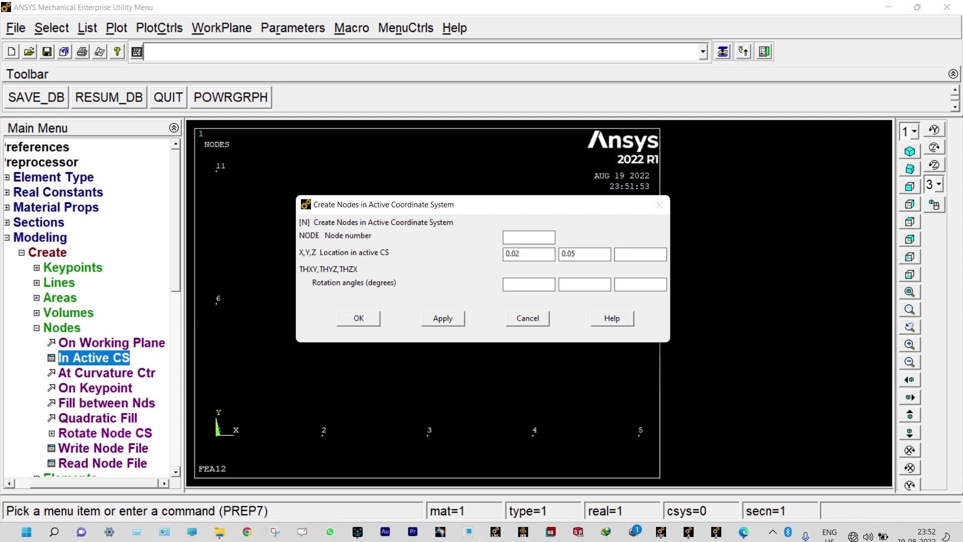
# Complete the row at Y = 0.05 with nodes at X = 0.02, 0.04, 0.06 and 0.08
pyautogui.click(443, 318)
pyautogui.click(462, 317)
pyautogui.write('6')
pyautogui.click(441, 318)
pyautogui.write('8')
pyautogui.click(359, 318)
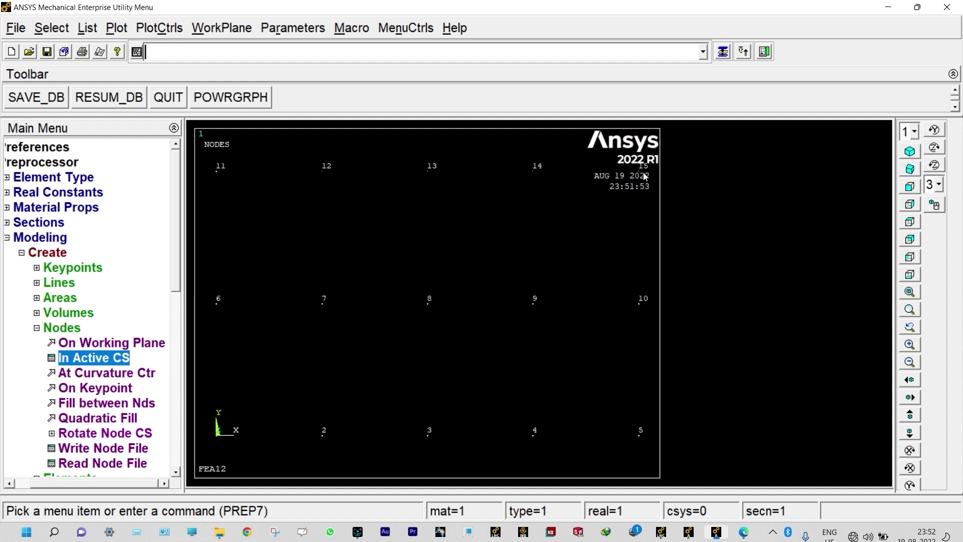
# Create an auto-numbered quadrilateral element through nodes 1, 2, 7 and 6
pyautogui.moveTo(179, 268); pyautogui.dragTo(178, 309)
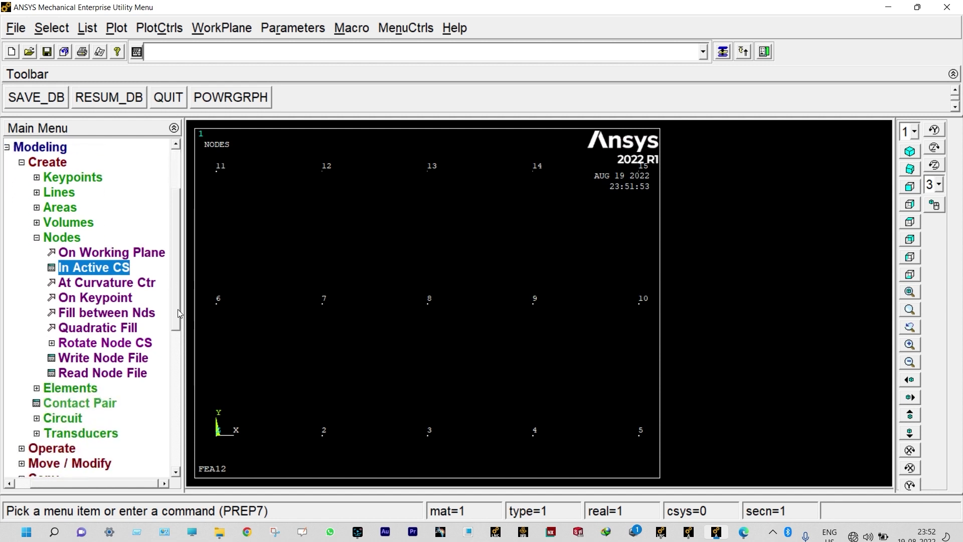
pyautogui.click(59, 386)
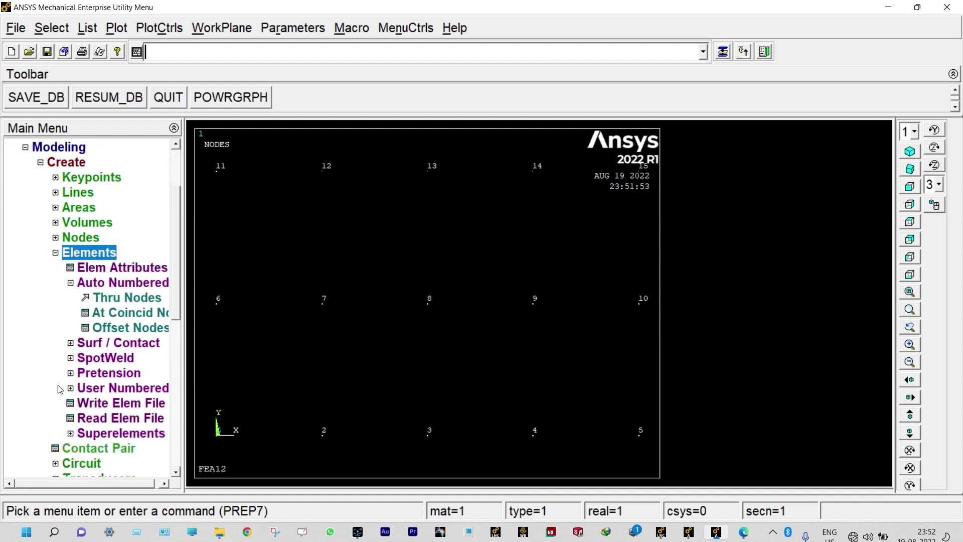
pyautogui.click(108, 299)
pyautogui.click(216, 442)
pyautogui.click(320, 444)
pyautogui.click(327, 320)
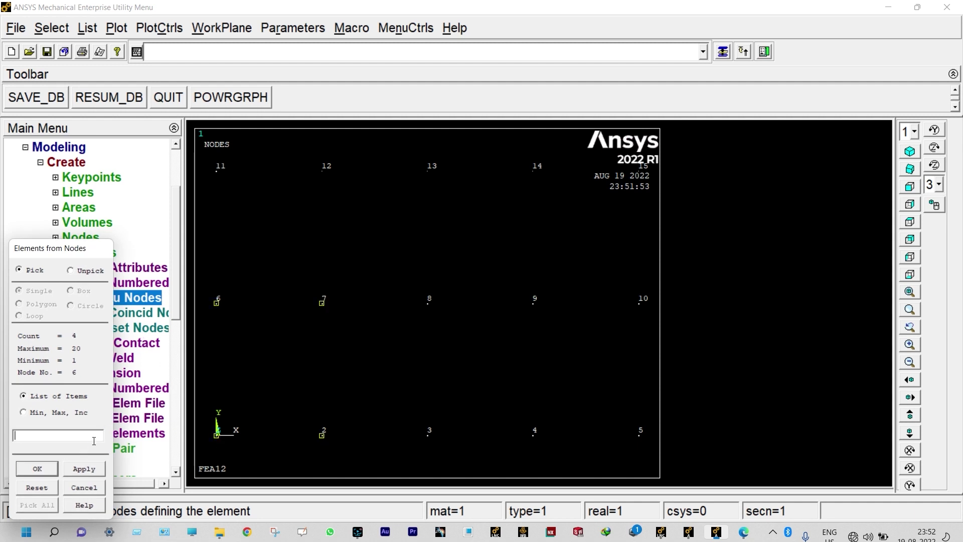
pyautogui.click(82, 469)
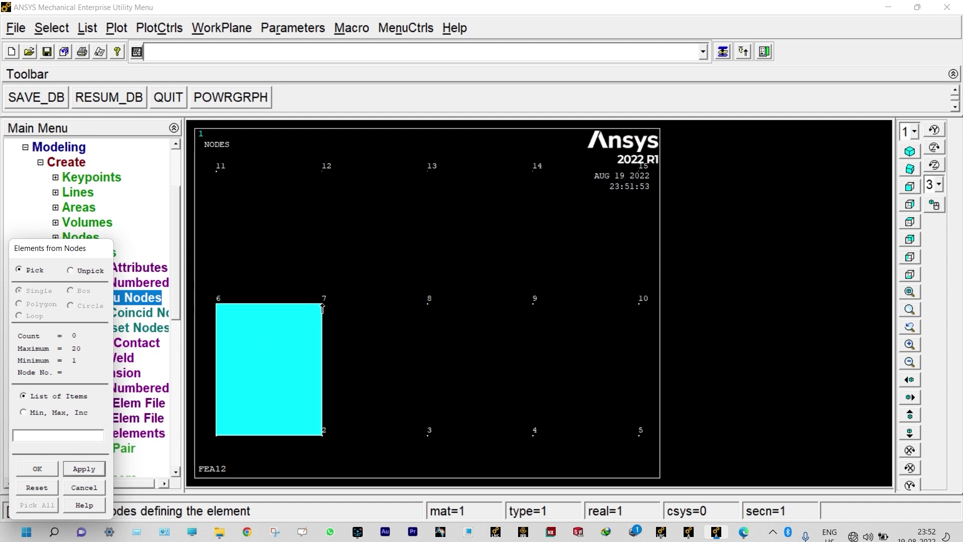
# Create two more elements, one through nodes 6, 7, 12 and 11 and one through nodes 2, 3, 8 and 7
pyautogui.click(325, 175)
pyautogui.click(225, 176)
pyautogui.click(84, 469)
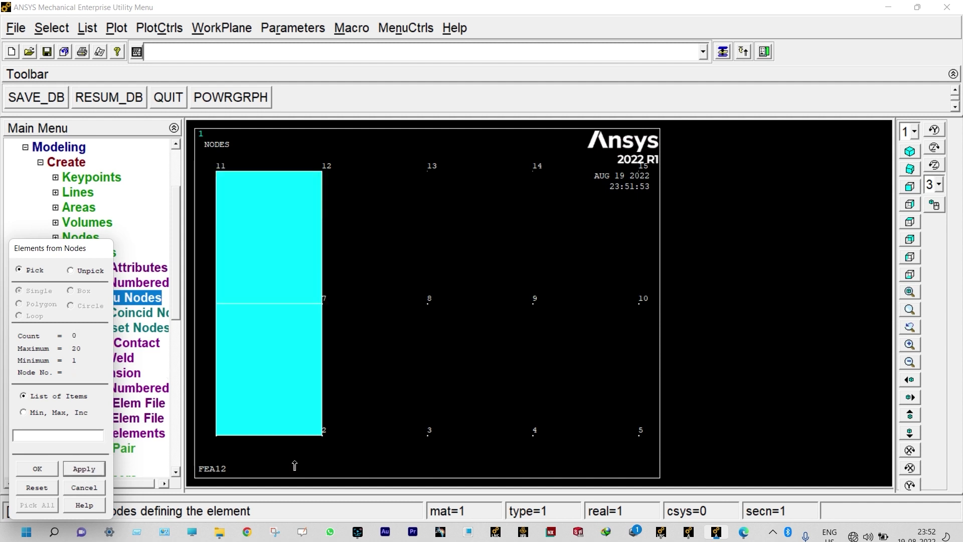
pyautogui.click(323, 448)
pyautogui.click(422, 445)
pyautogui.click(427, 310)
pyautogui.click(80, 470)
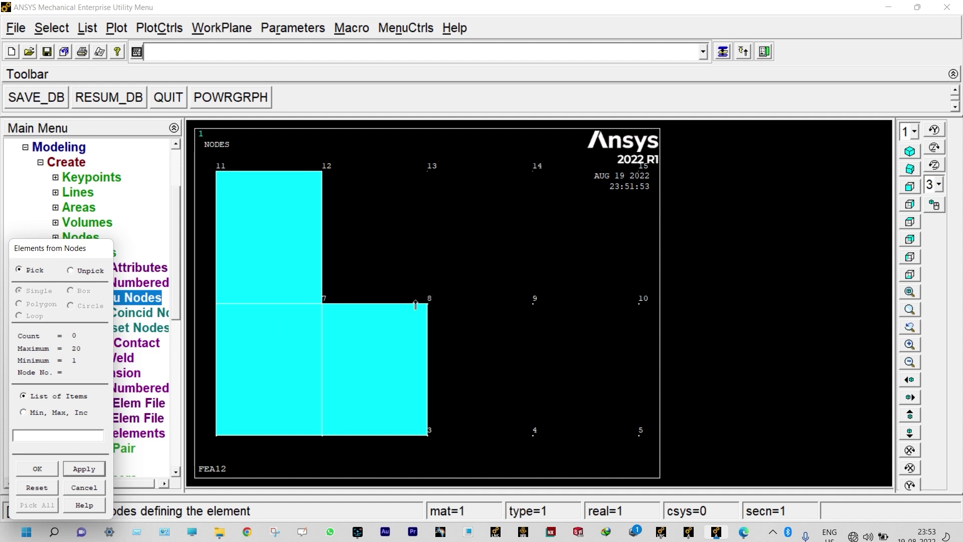
# Create an auto-numbered quadrilateral element through nodes 7, 8, 13 and 12
pyautogui.click(322, 303)
pyautogui.click(414, 300)
pyautogui.click(422, 176)
pyautogui.click(322, 171)
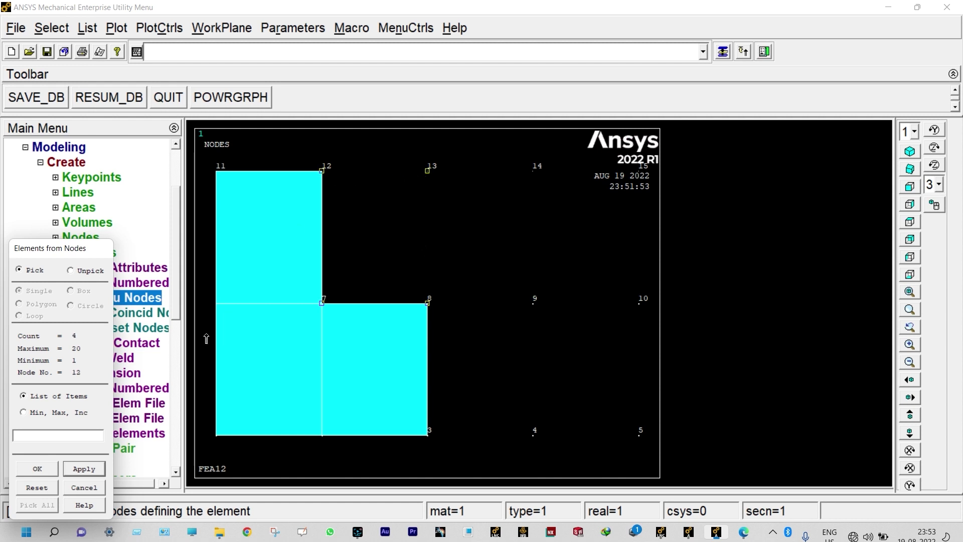
pyautogui.click(83, 469)
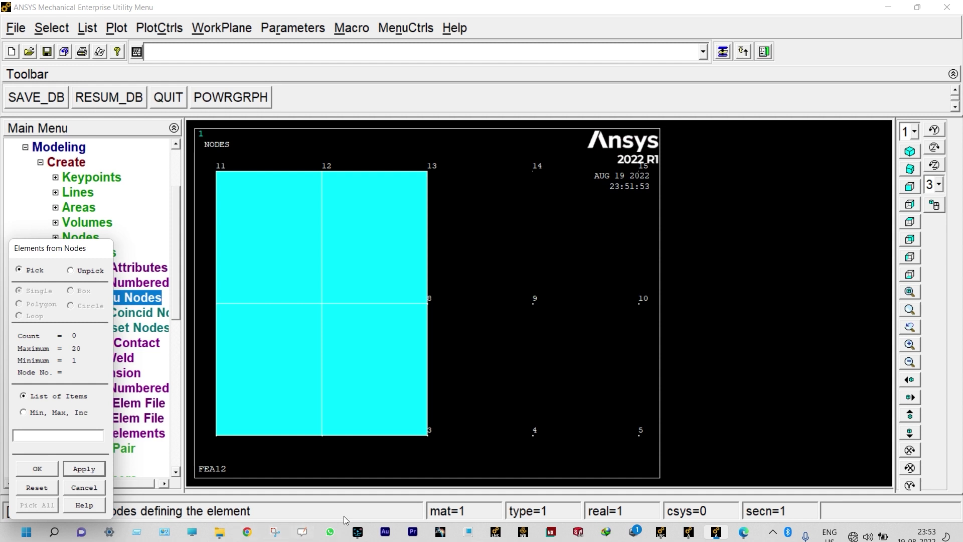
# Create two more elements, one through nodes 3, 4, 9 and 8 and one through nodes 8, 9, 14 and 13
pyautogui.click(436, 450)
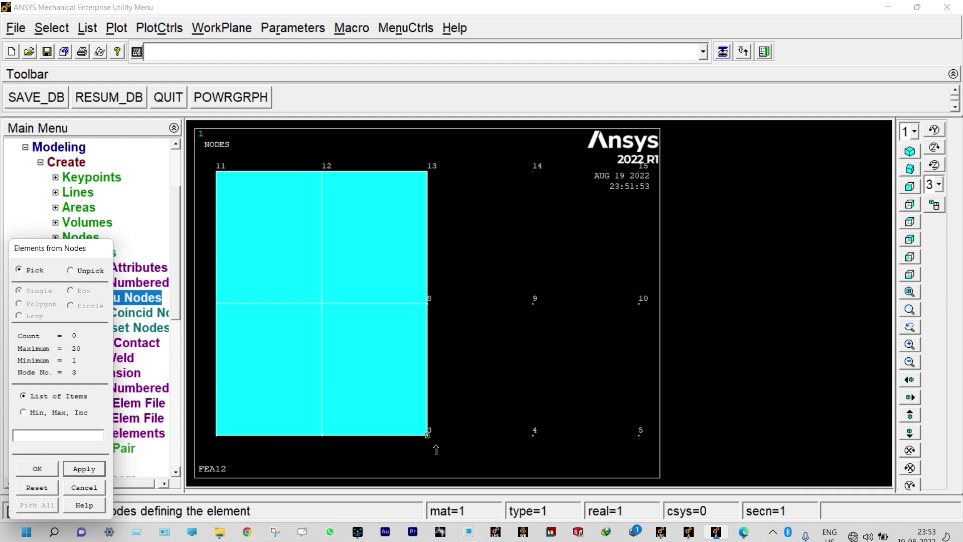
pyautogui.click(533, 432)
pyautogui.click(549, 319)
pyautogui.click(447, 313)
pyautogui.click(83, 469)
pyautogui.click(427, 301)
pyautogui.click(514, 290)
pyautogui.click(539, 183)
pyautogui.click(449, 179)
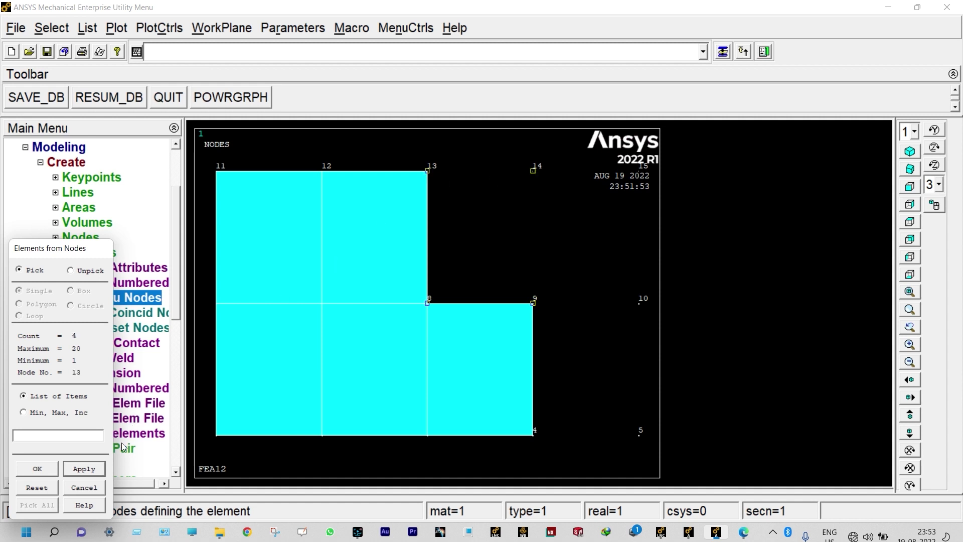
pyautogui.click(84, 469)
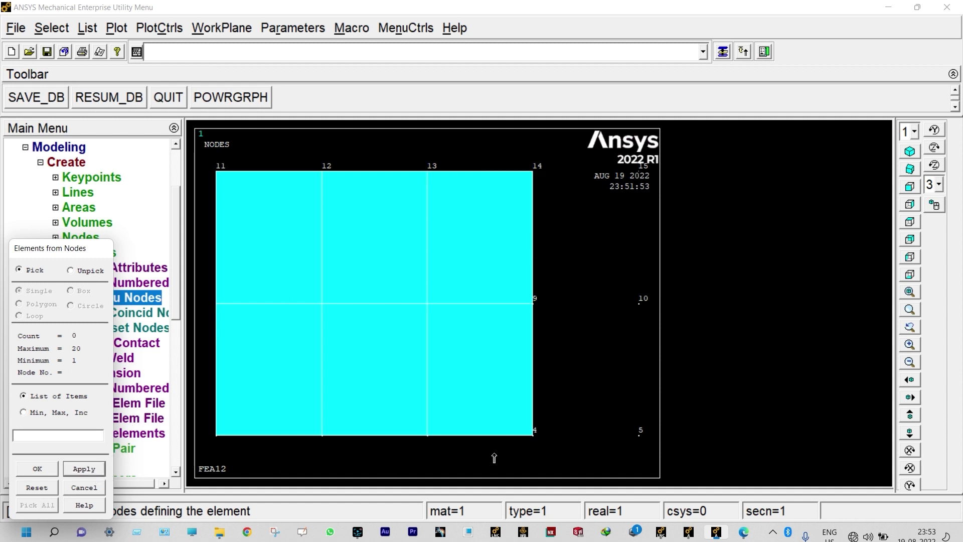
# Create the last two elements, one through nodes 4, 5, 10 and 9 and one through nodes 9, 10, 15 and 14
pyautogui.click(531, 448)
pyautogui.click(635, 448)
pyautogui.click(647, 323)
pyautogui.click(557, 314)
pyautogui.click(83, 468)
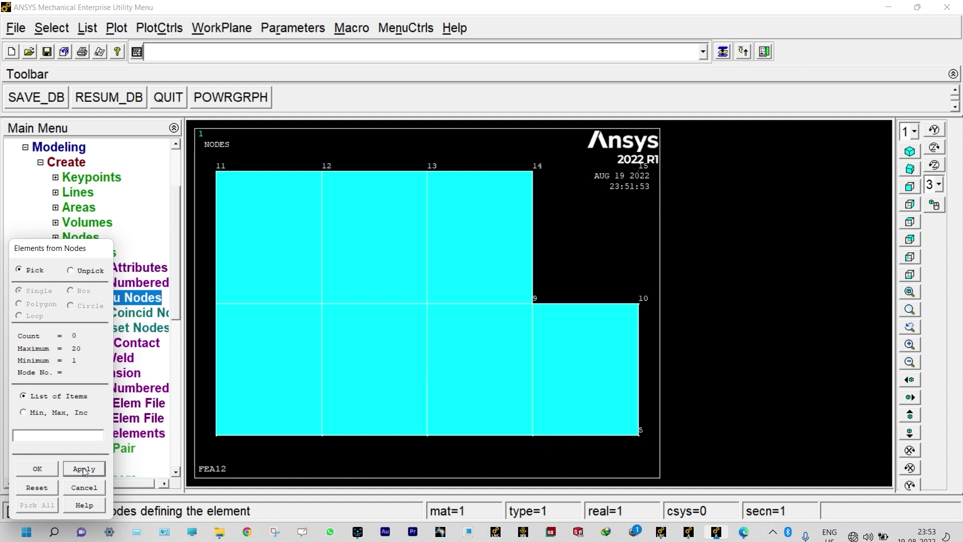
pyautogui.click(541, 297)
pyautogui.click(631, 297)
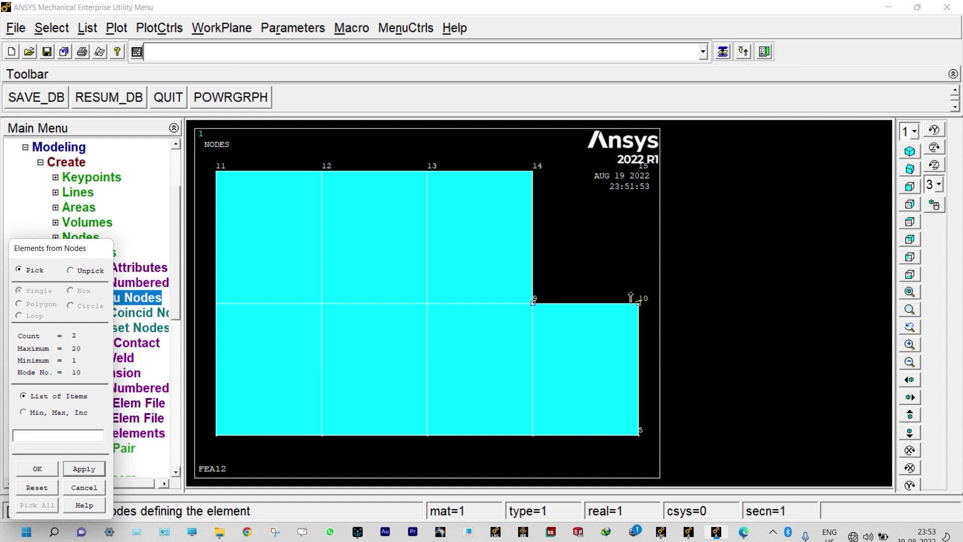
pyautogui.click(633, 186)
pyautogui.click(551, 184)
pyautogui.click(35, 468)
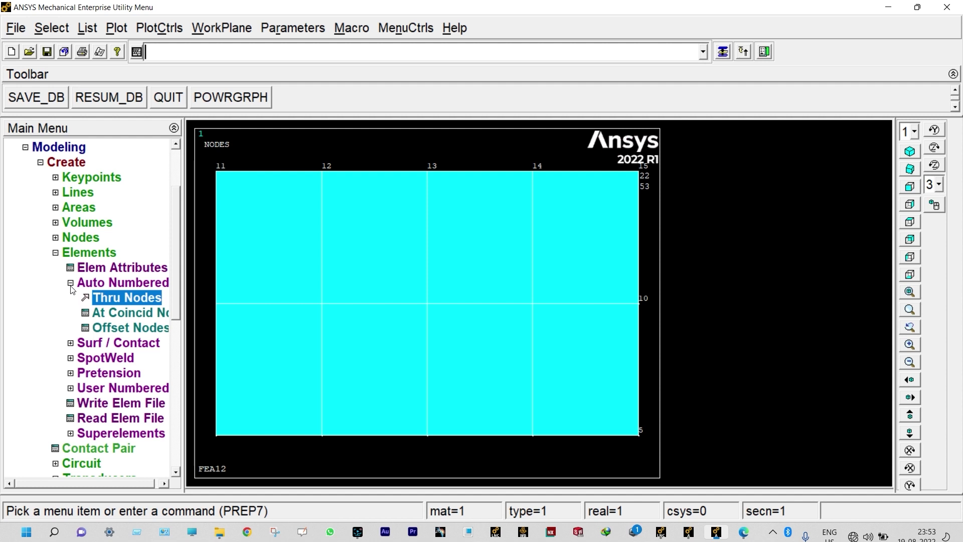
# Define the new analysis type as Steady-State in the load settings
pyautogui.click(55, 254)
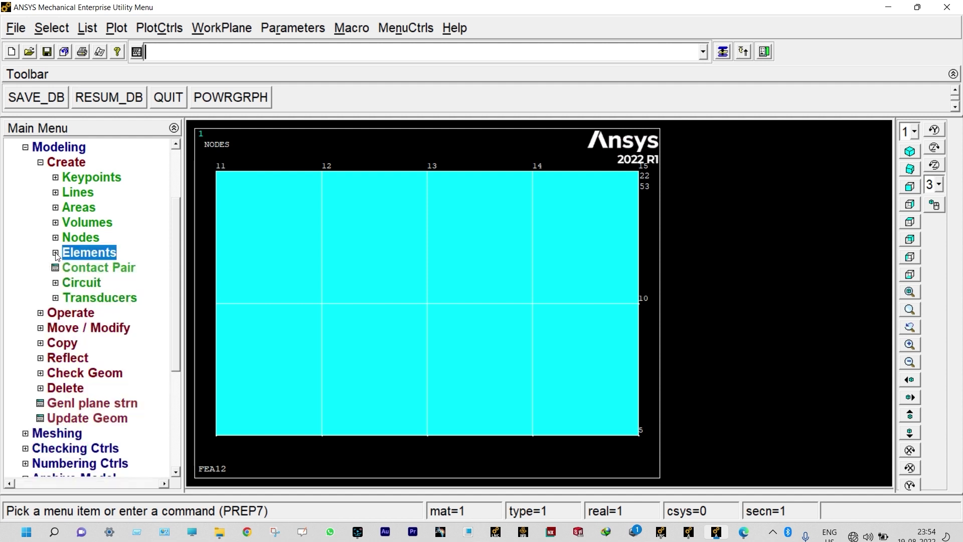
pyautogui.click(25, 148)
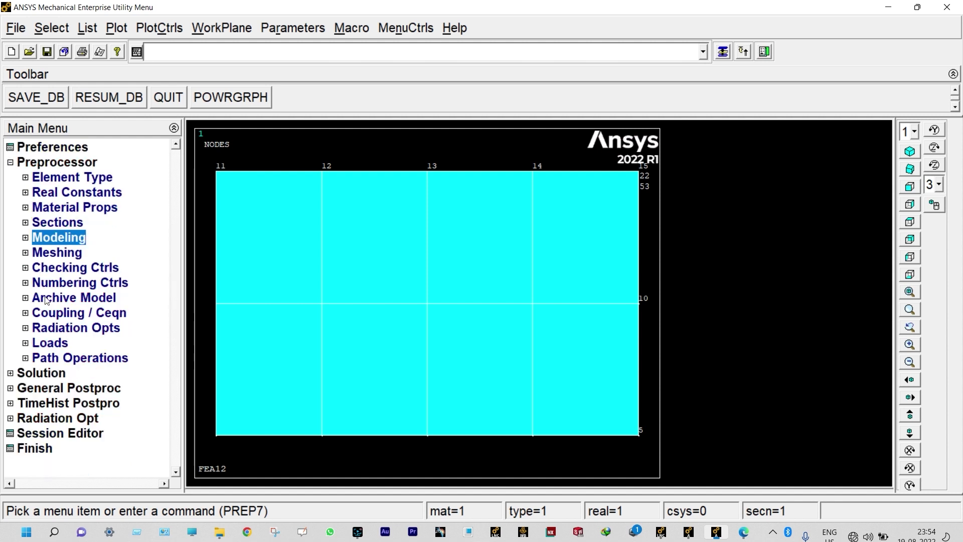
pyautogui.click(54, 344)
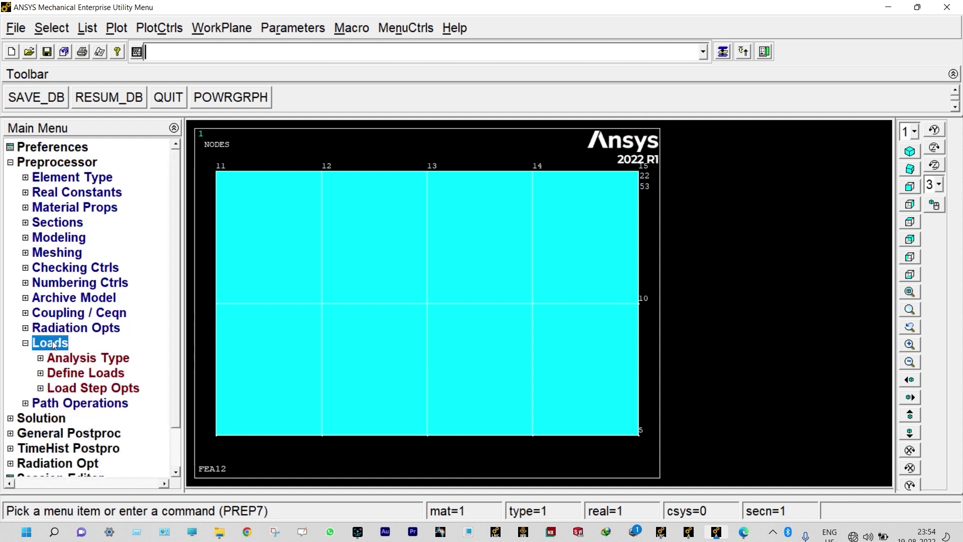
pyautogui.click(69, 362)
pyautogui.click(80, 374)
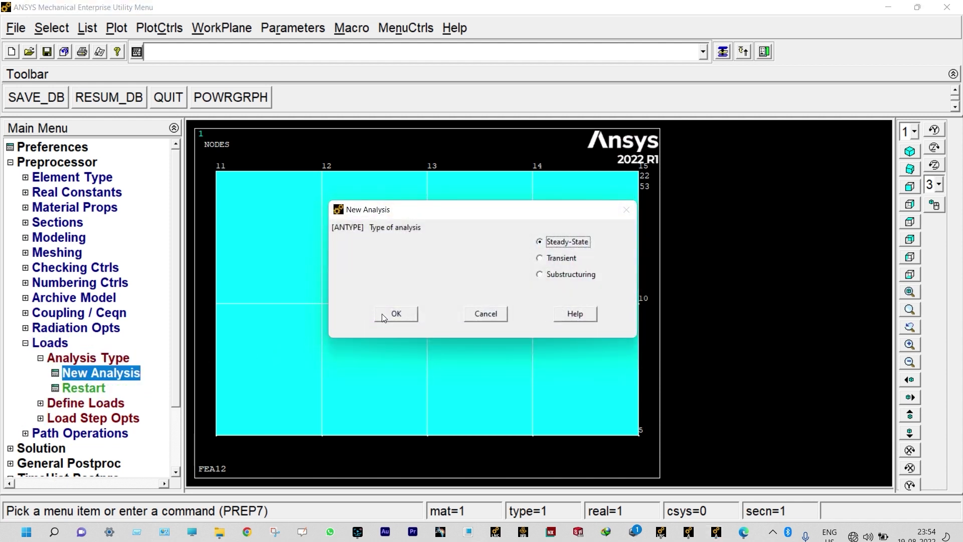
pyautogui.click(395, 314)
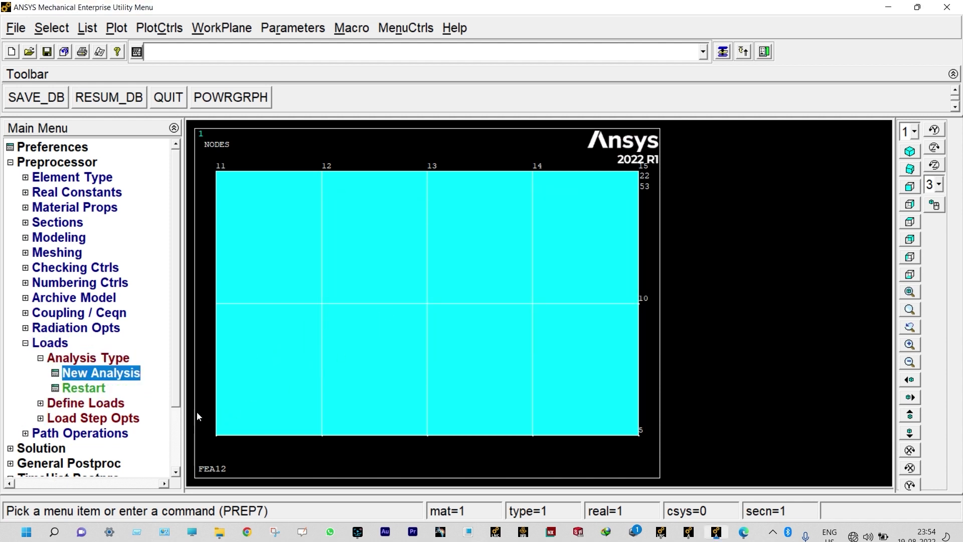
# Apply a constant temperature of 40 to nodes 1, 6 and 11 along the plate's left edge
pyautogui.click(106, 404)
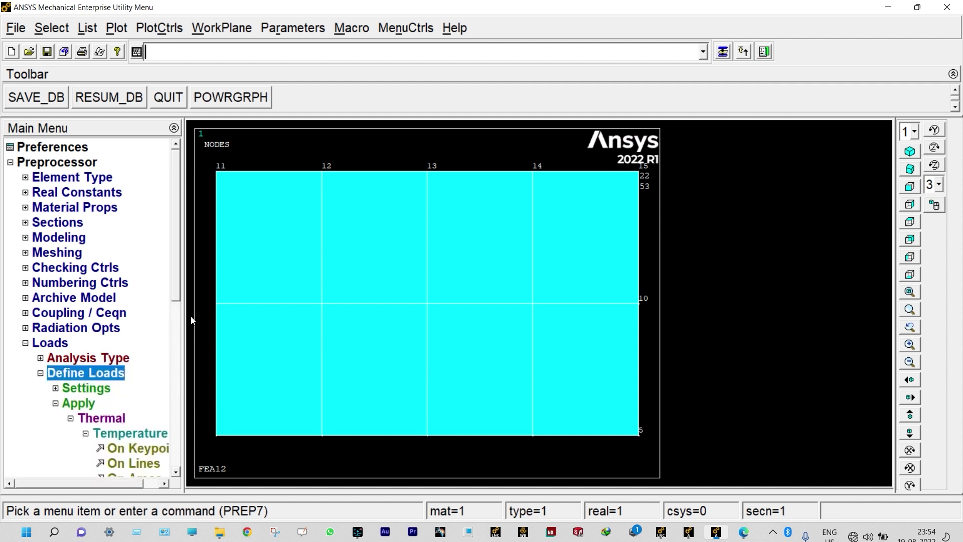
pyautogui.moveTo(179, 287); pyautogui.dragTo(180, 323)
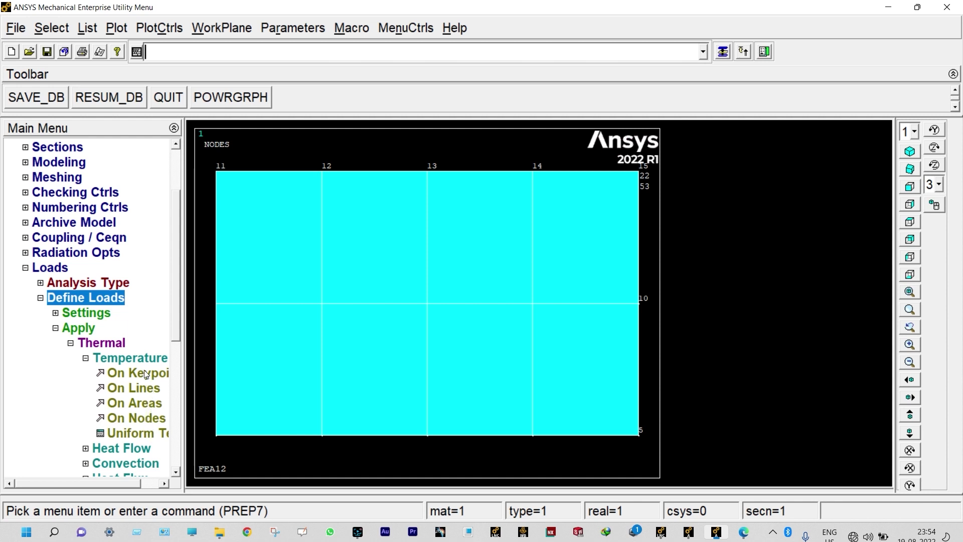
pyautogui.click(144, 418)
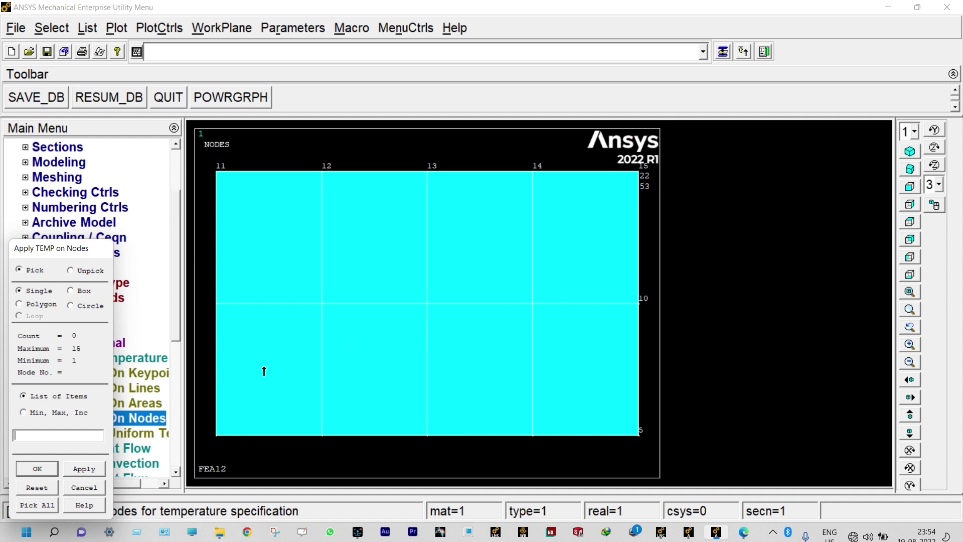
pyautogui.click(217, 436)
pyautogui.click(216, 303)
pyautogui.click(216, 170)
pyautogui.click(73, 469)
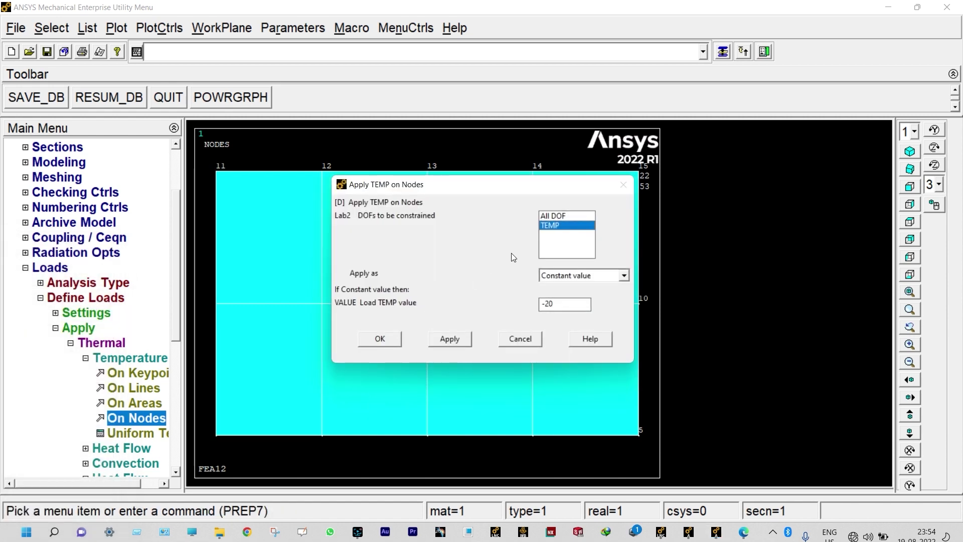
pyautogui.click(562, 305)
pyautogui.press('BackSpace')
pyautogui.press('BackSpace')
pyautogui.press('BackSpace')
pyautogui.write('40')
pyautogui.click(449, 341)
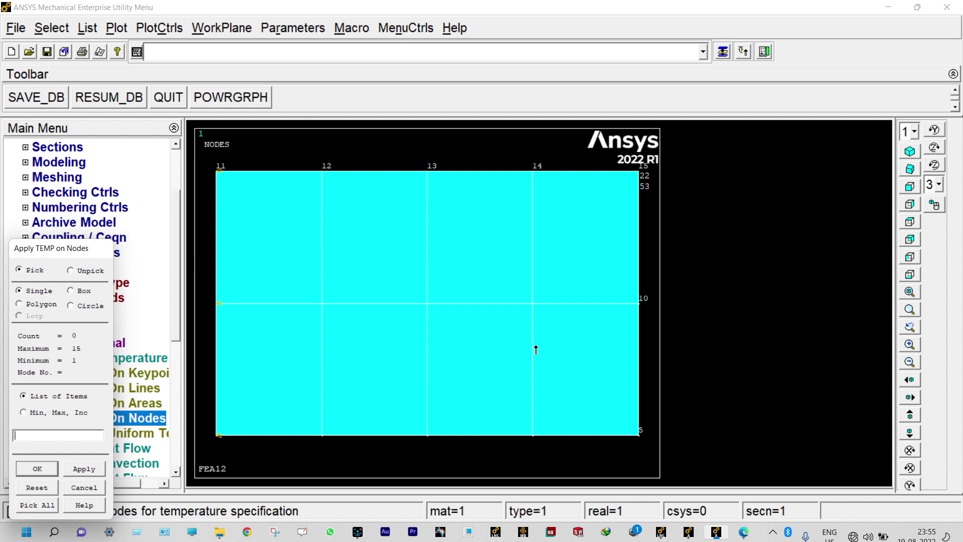
# Apply a constant temperature of -10 to nodes 5, 10 and 15 along the plate's right edge
pyautogui.click(645, 440)
pyautogui.click(647, 307)
pyautogui.click(644, 174)
pyautogui.click(44, 470)
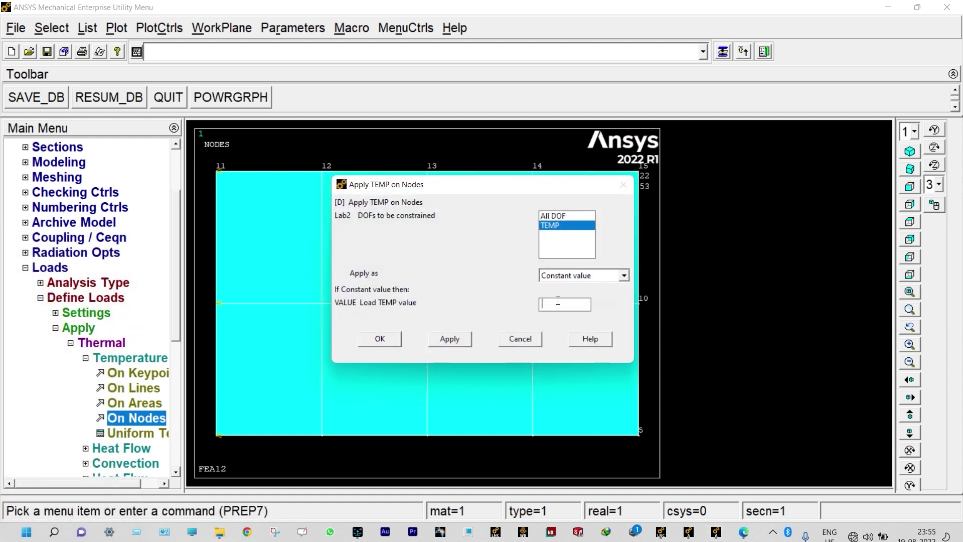
pyautogui.write('-10')
pyautogui.click(387, 338)
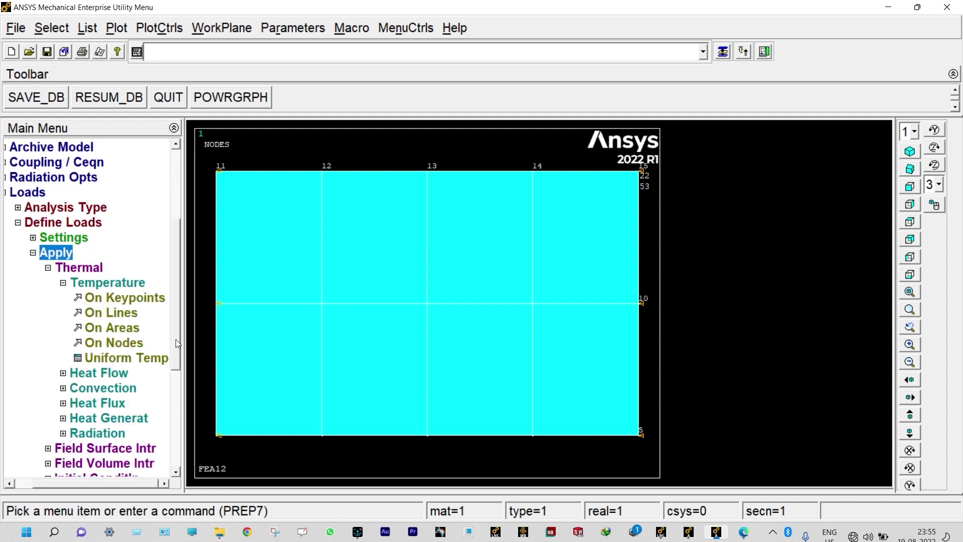
# Apply a constant heat flux of 0 to nodes 11 through 15 along the plate's top edge
pyautogui.click(125, 400)
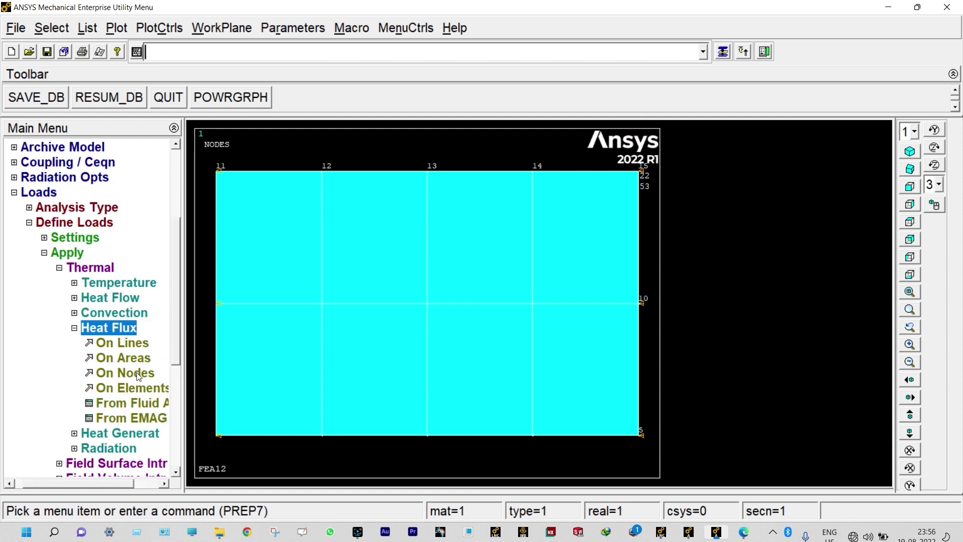
pyautogui.click(130, 372)
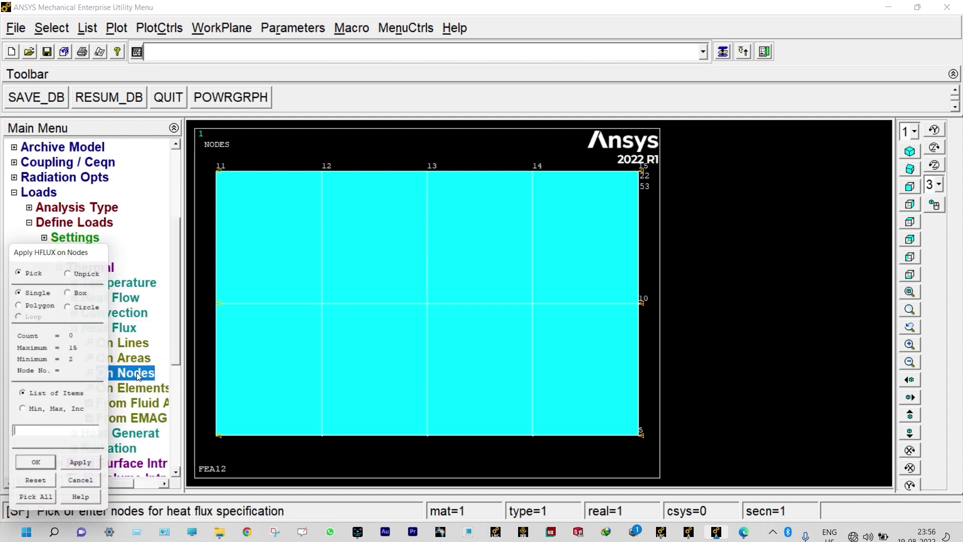
pyautogui.click(221, 171)
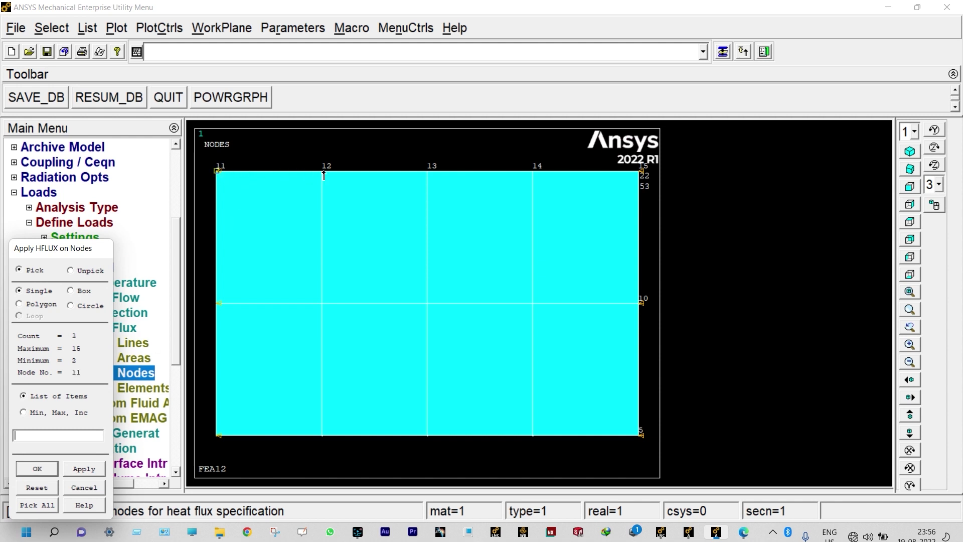
pyautogui.click(428, 171)
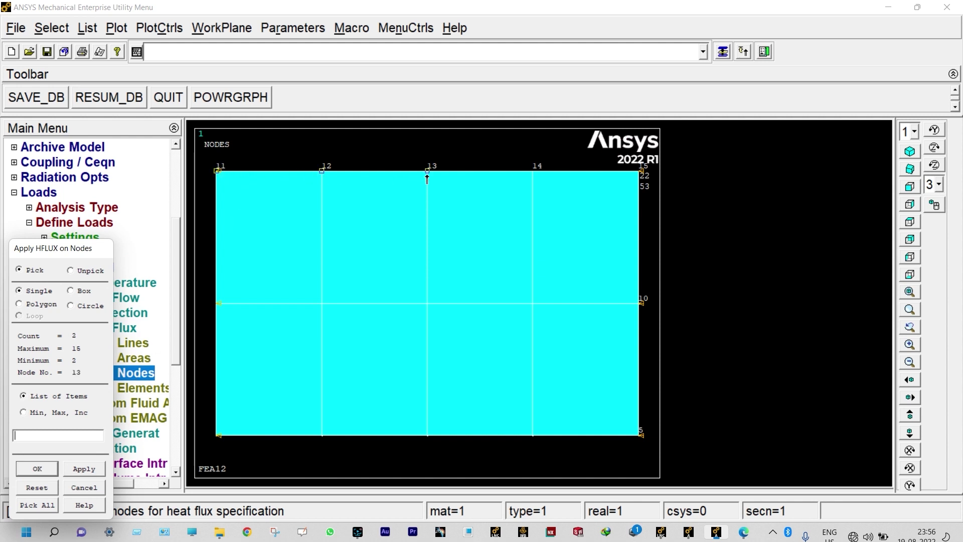
pyautogui.click(536, 172)
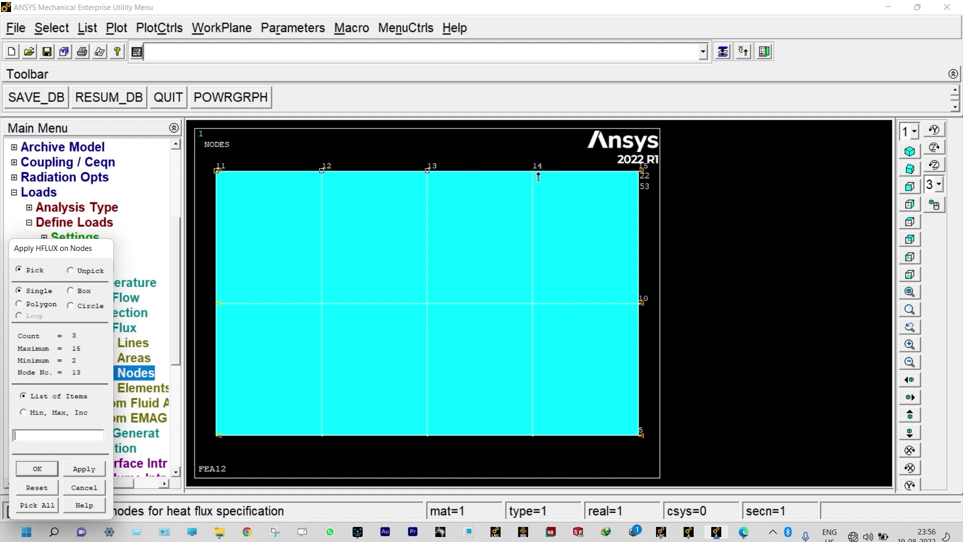
pyautogui.click(642, 172)
pyautogui.click(86, 468)
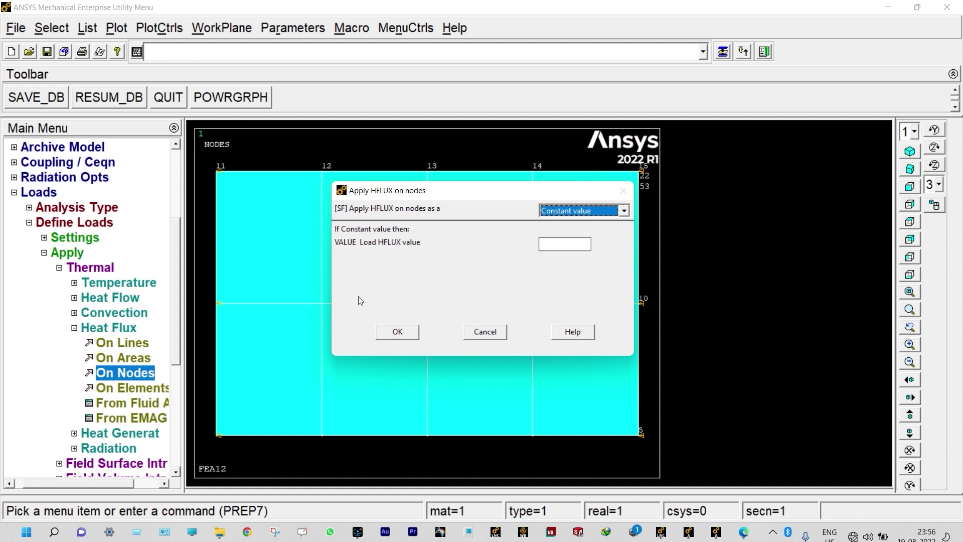
pyautogui.click(548, 243)
pyautogui.write('0')
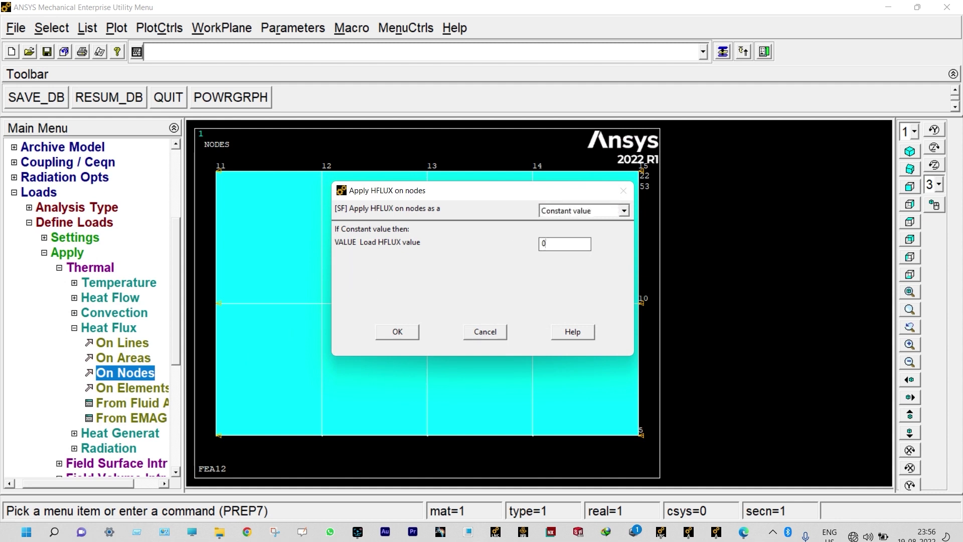
pyautogui.click(412, 332)
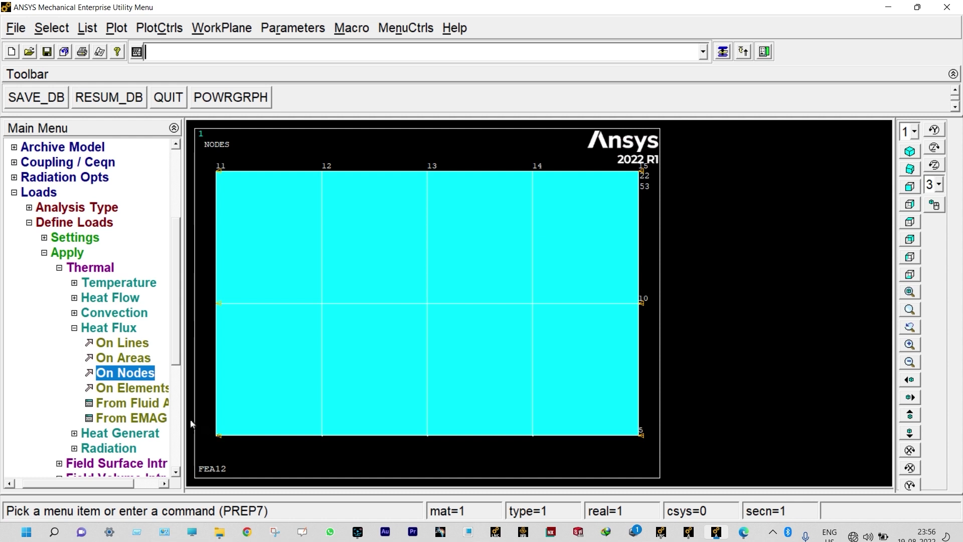
# Apply a constant heat flux of 0 to nodes 1 through 5 along the plate's bottom edge
pyautogui.click(146, 375)
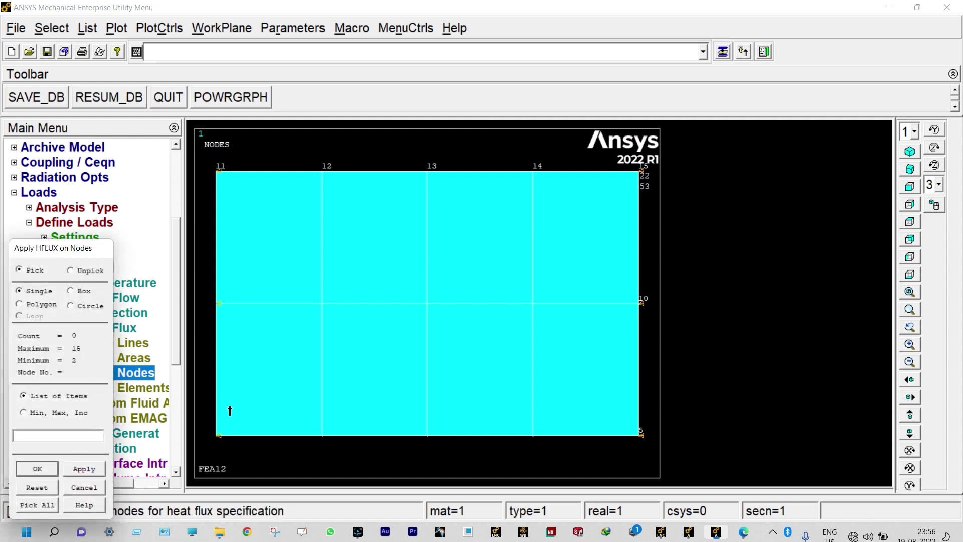
pyautogui.click(219, 436)
pyautogui.click(320, 446)
pyautogui.click(424, 446)
pyautogui.click(534, 444)
pyautogui.click(637, 443)
pyautogui.click(38, 469)
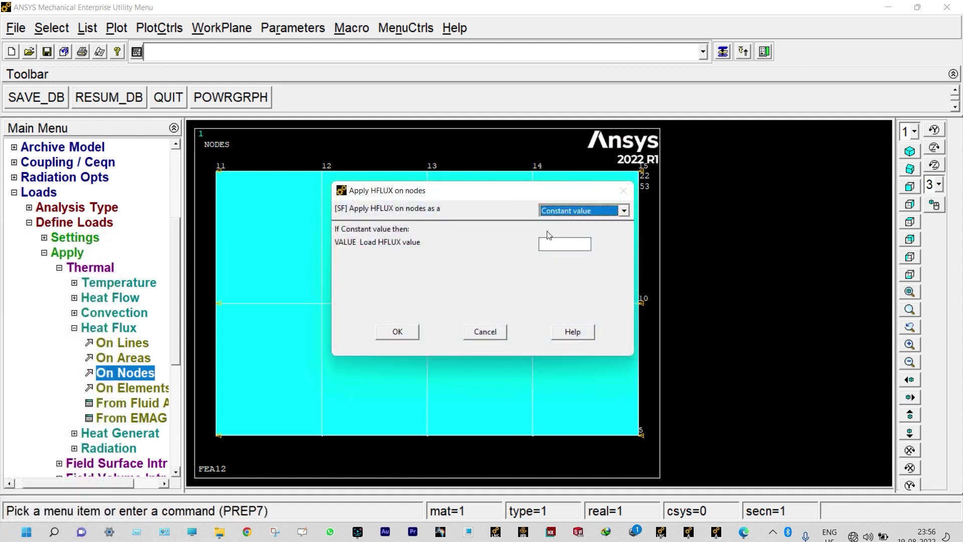
pyautogui.click(566, 243)
pyautogui.write('0')
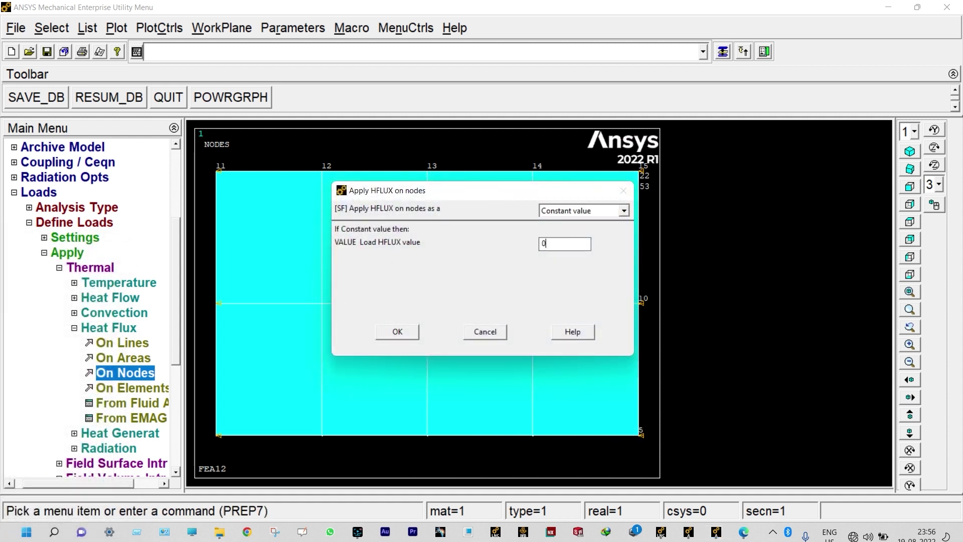
pyautogui.click(406, 334)
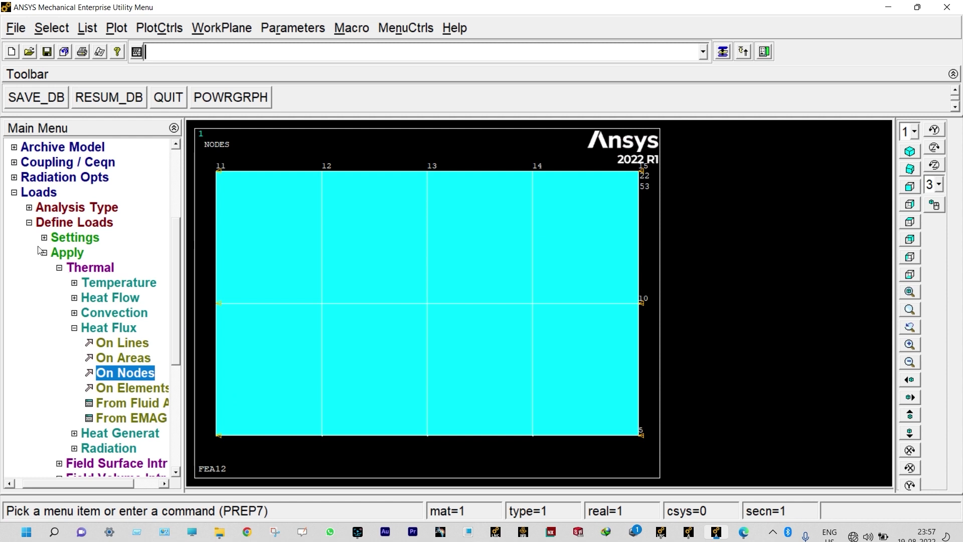
# Solve the current load step and close the completion note and the solution status listing
pyautogui.click(28, 223)
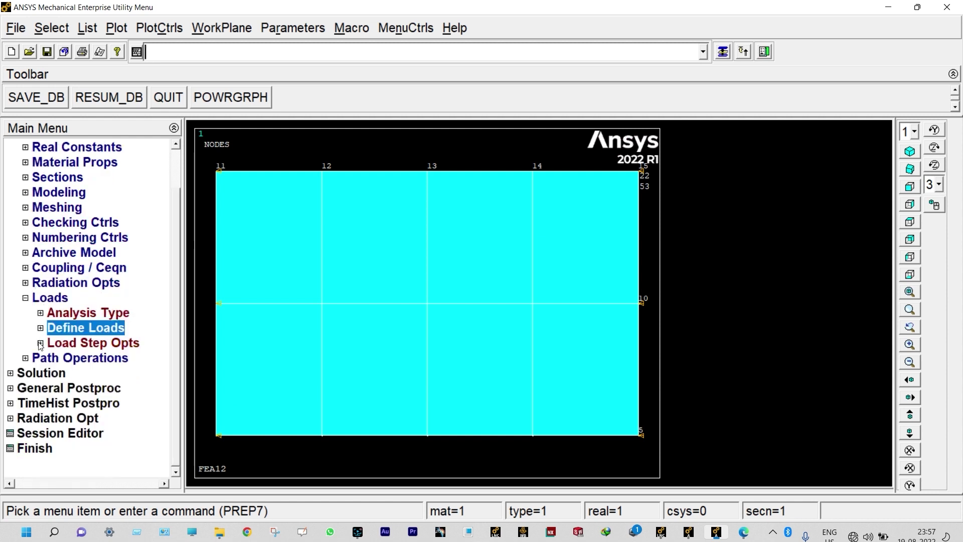
pyautogui.click(35, 373)
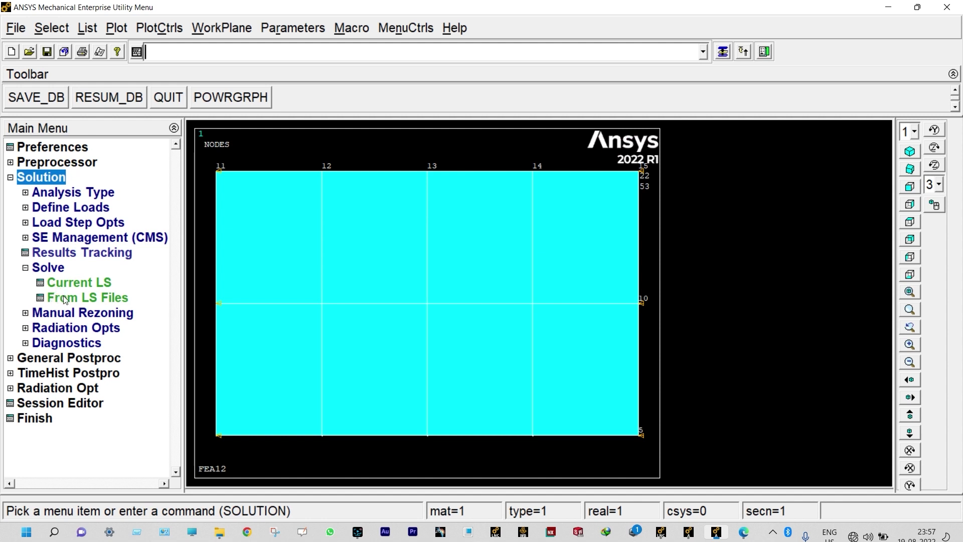
pyautogui.click(74, 284)
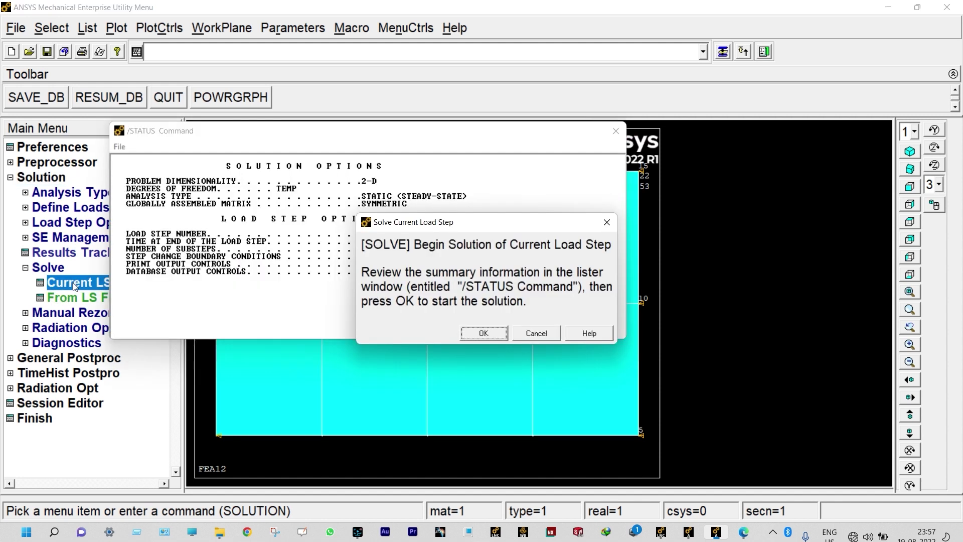
pyautogui.click(485, 333)
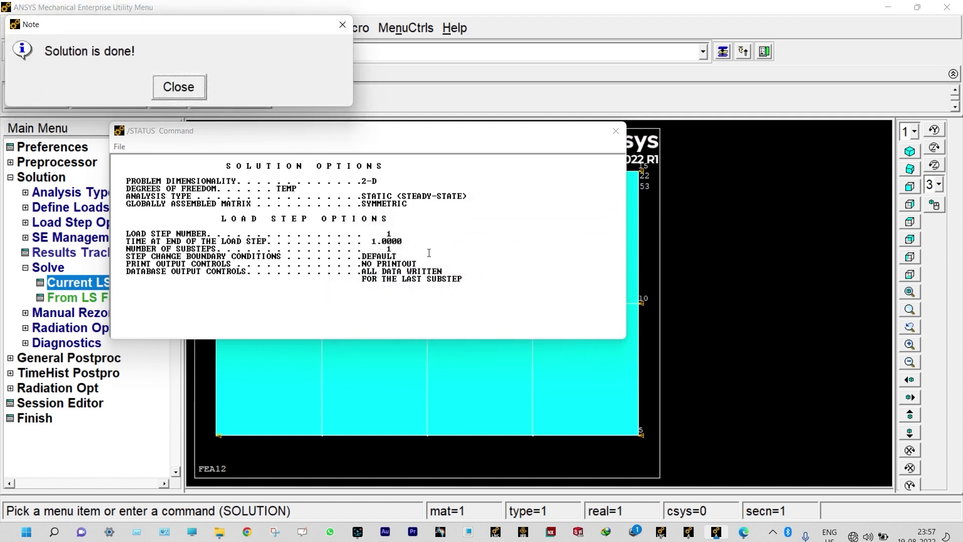
pyautogui.click(193, 89)
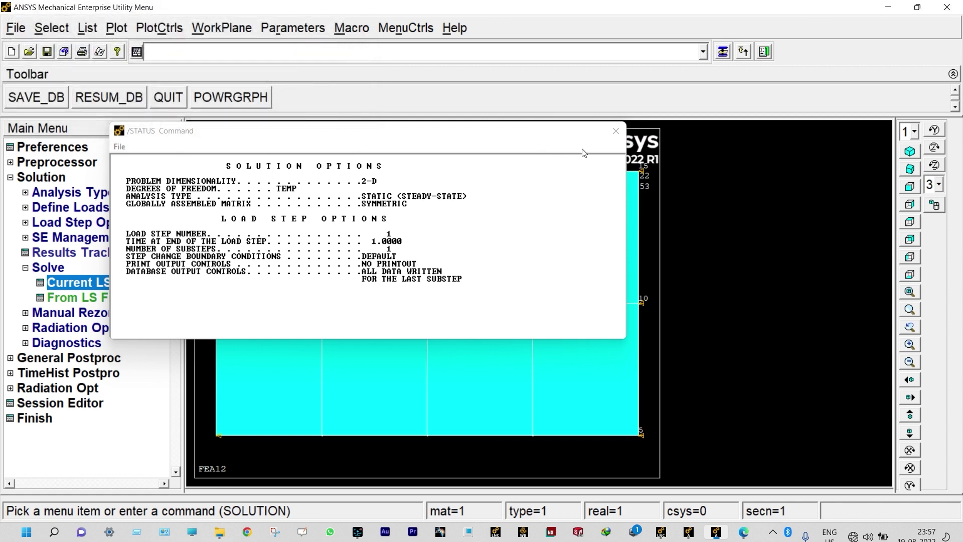
pyautogui.click(615, 132)
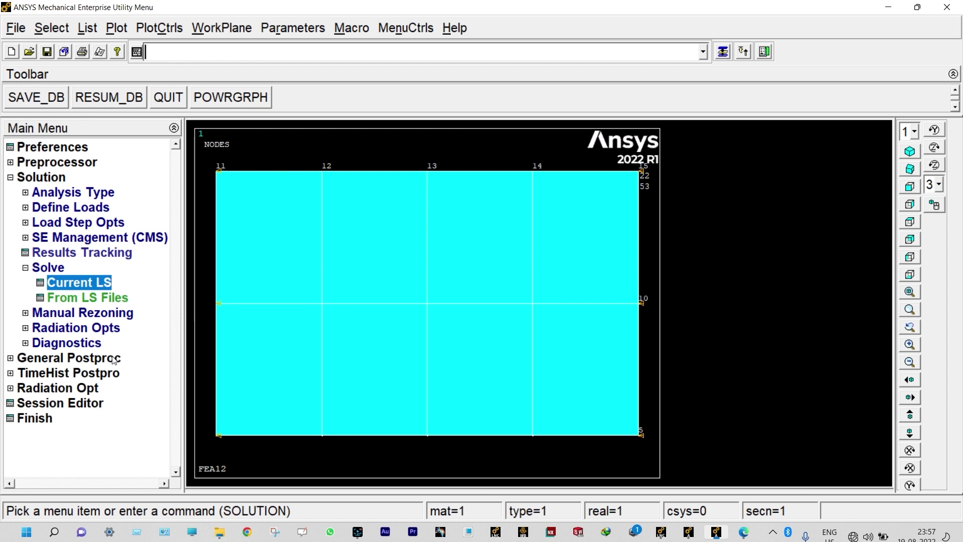
# Plot the nodal temperature from the DOF solution as a contour, showing the deformed shape only
pyautogui.click(113, 357)
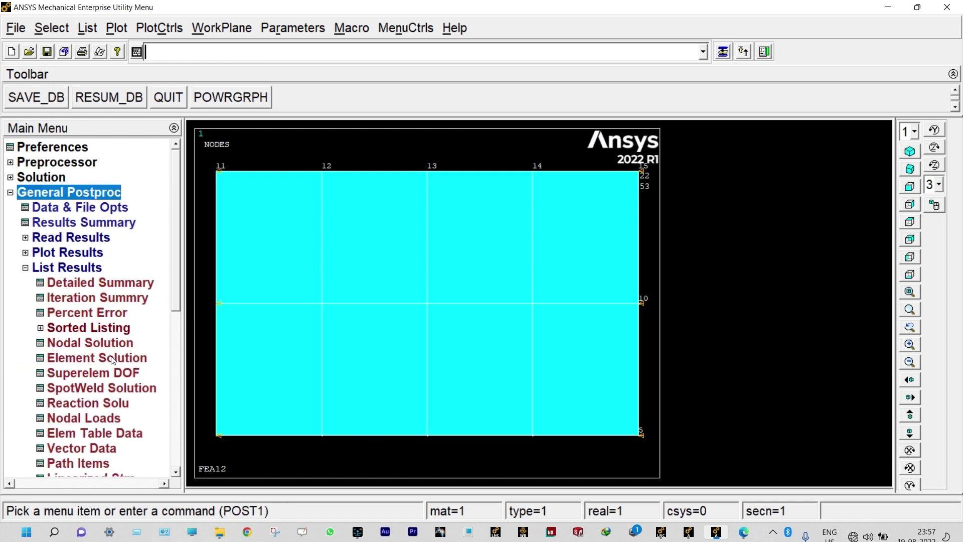
pyautogui.click(70, 252)
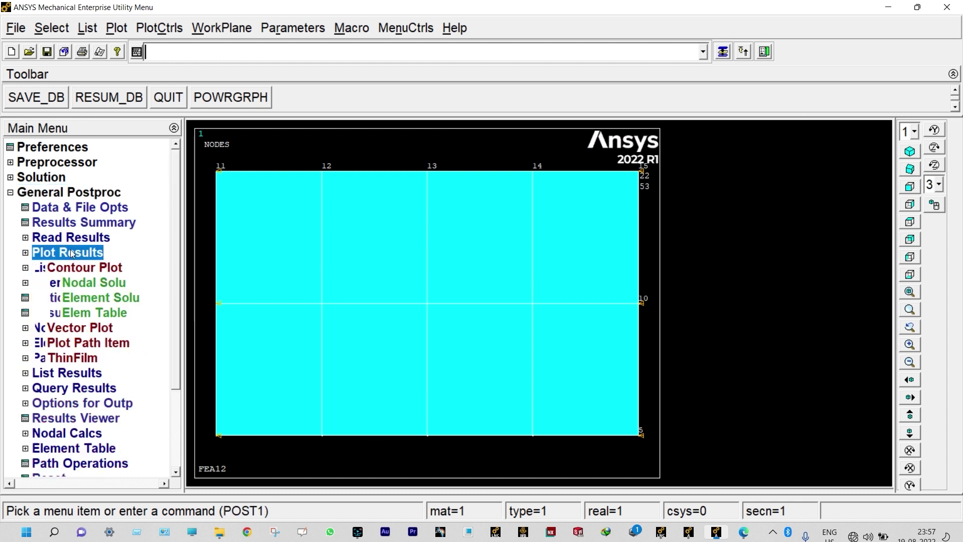
pyautogui.click(77, 284)
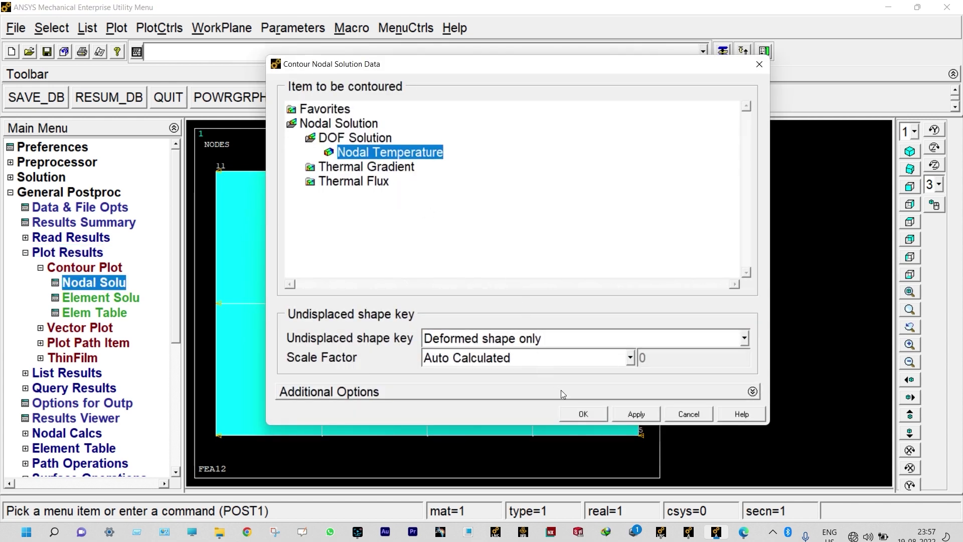
pyautogui.click(575, 416)
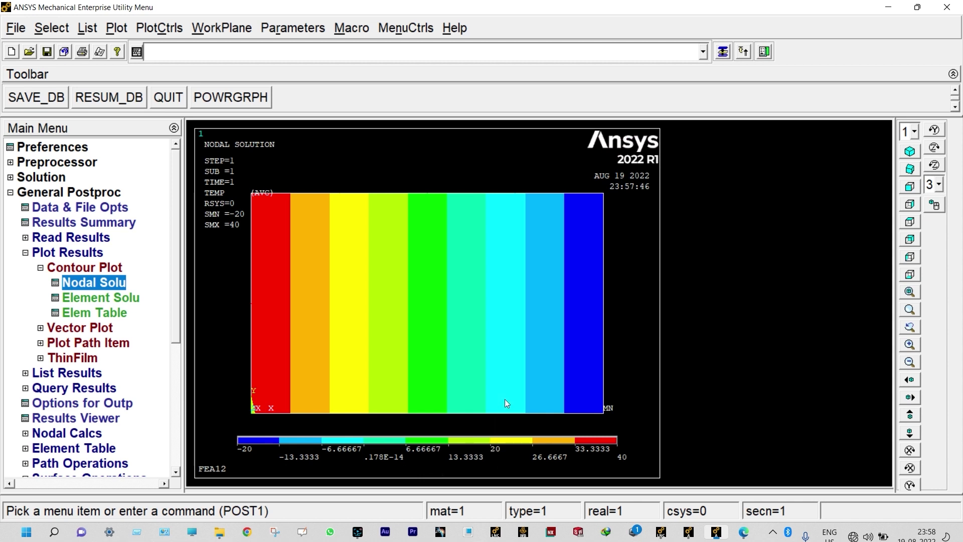
# List the nodal temperature solution for all nodes and move the listing aside to uncover the contour plot
pyautogui.click(94, 375)
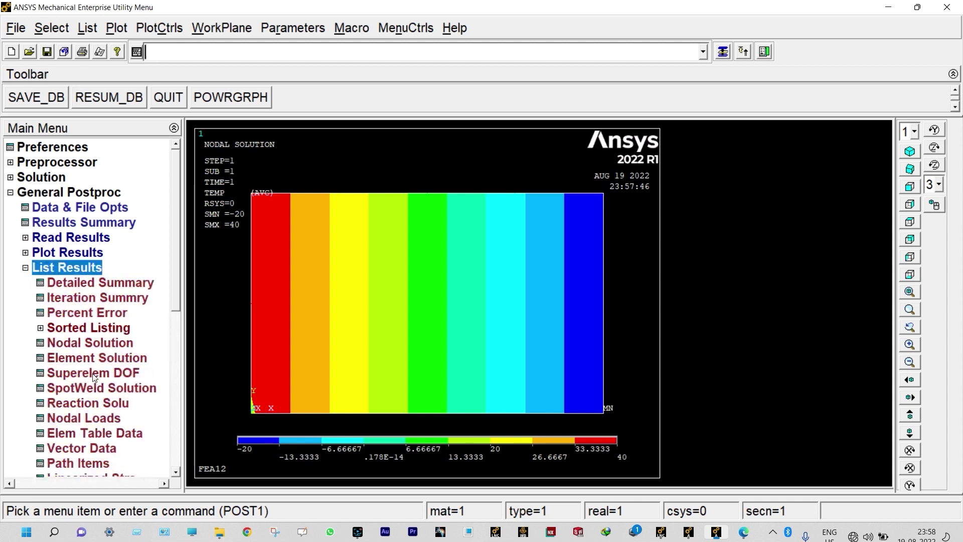
pyautogui.click(88, 345)
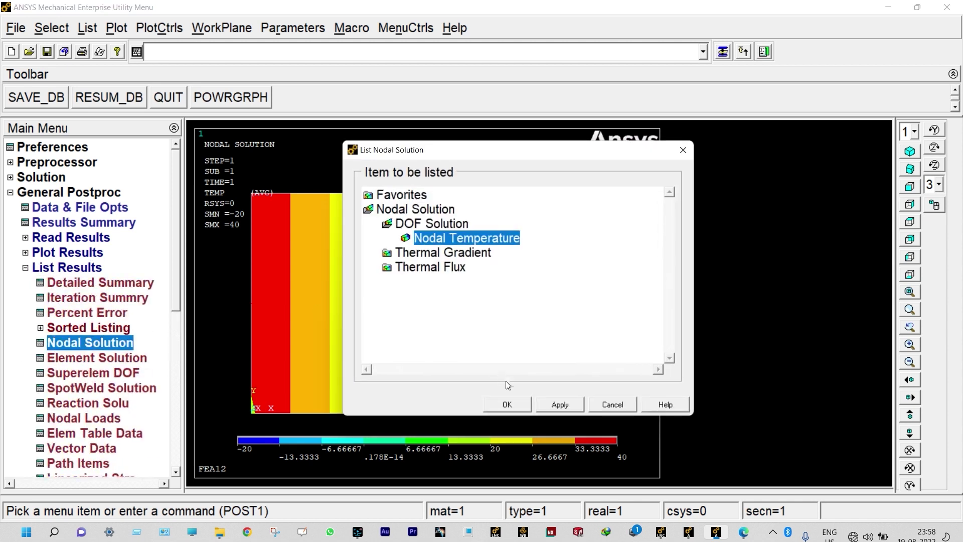
pyautogui.click(513, 404)
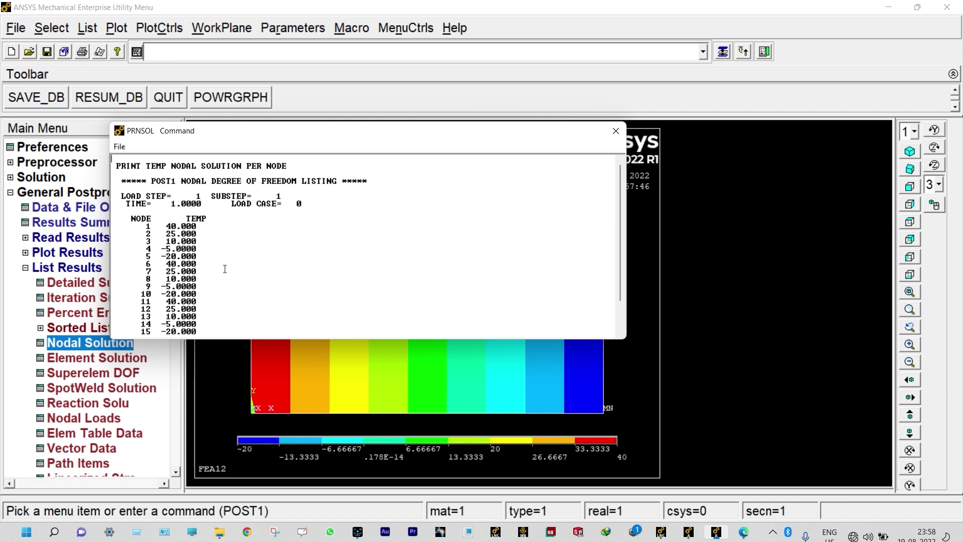
pyautogui.moveTo(142, 219); pyautogui.dragTo(215, 259)
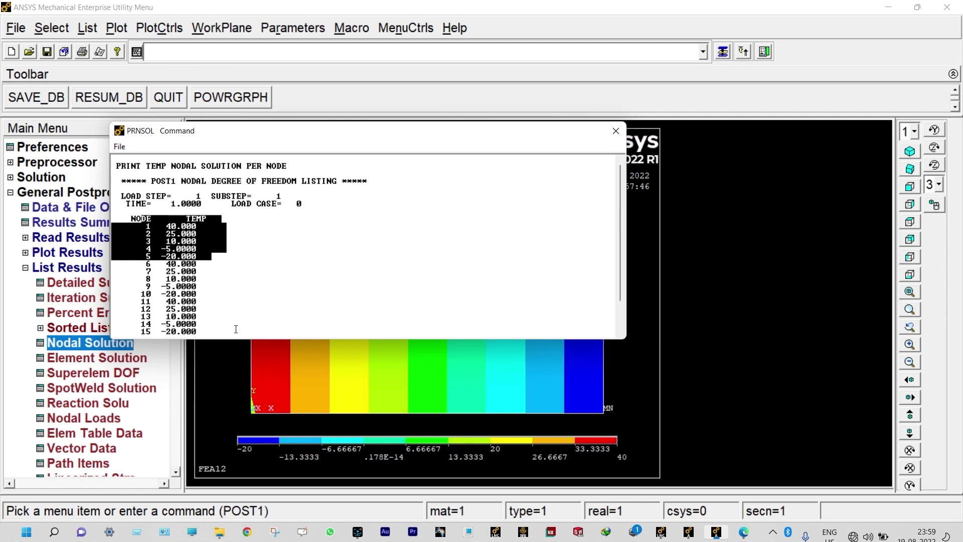
pyautogui.click(293, 307)
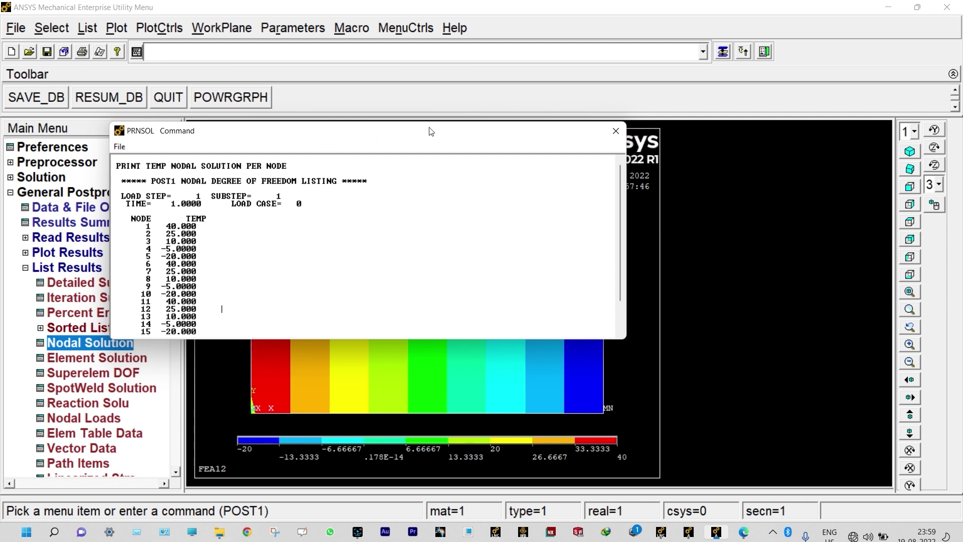
pyautogui.moveTo(418, 133); pyautogui.dragTo(760, 104)
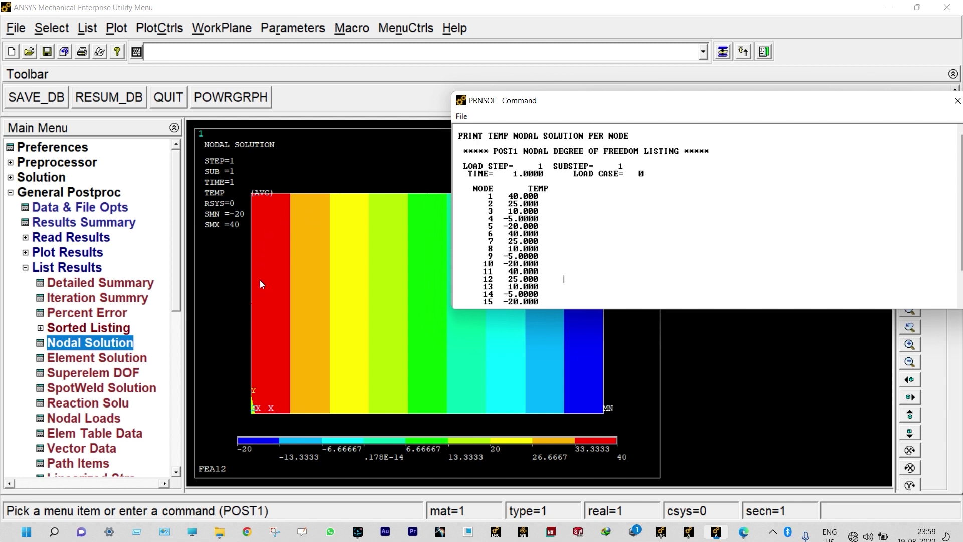
# Plot the nodes and turn on node numbers in the plot numbering controls
pyautogui.click(127, 30)
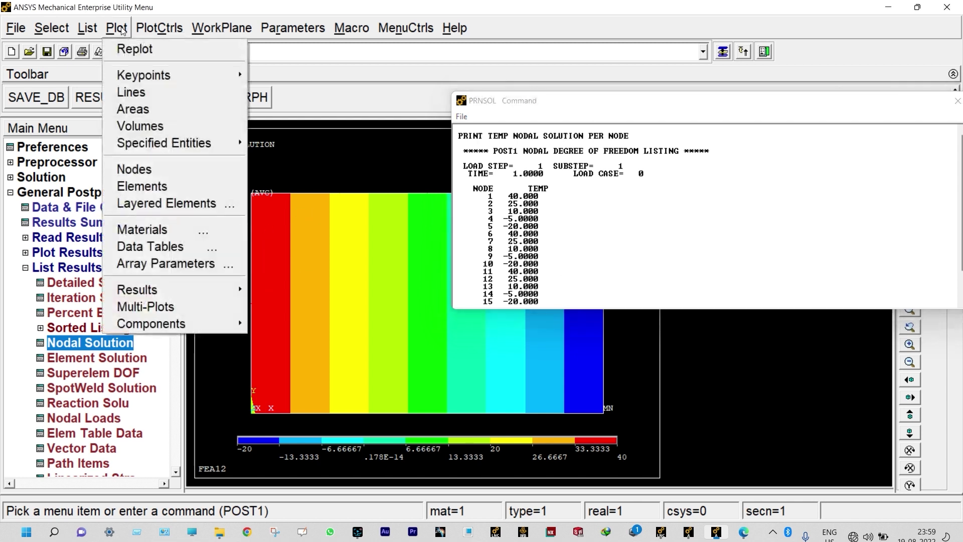
pyautogui.click(134, 168)
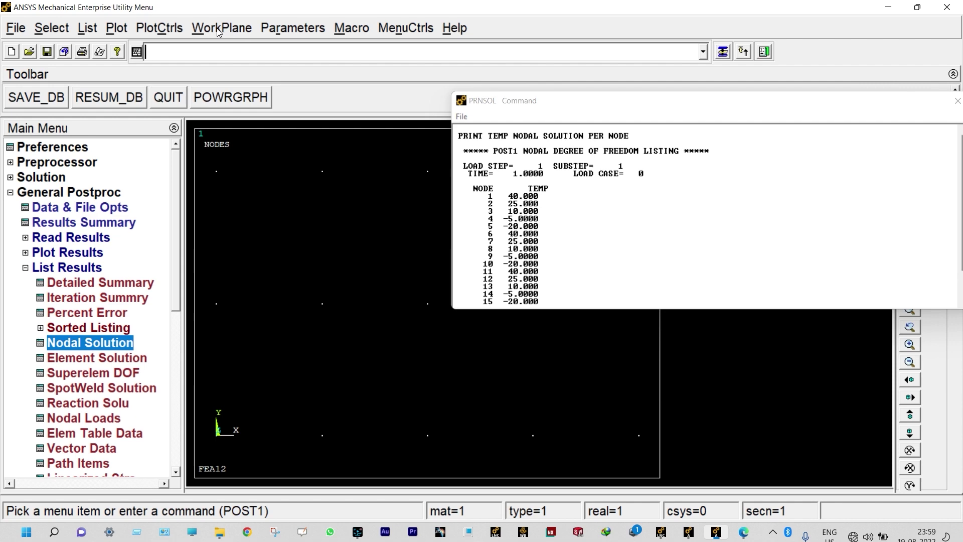
pyautogui.click(174, 28)
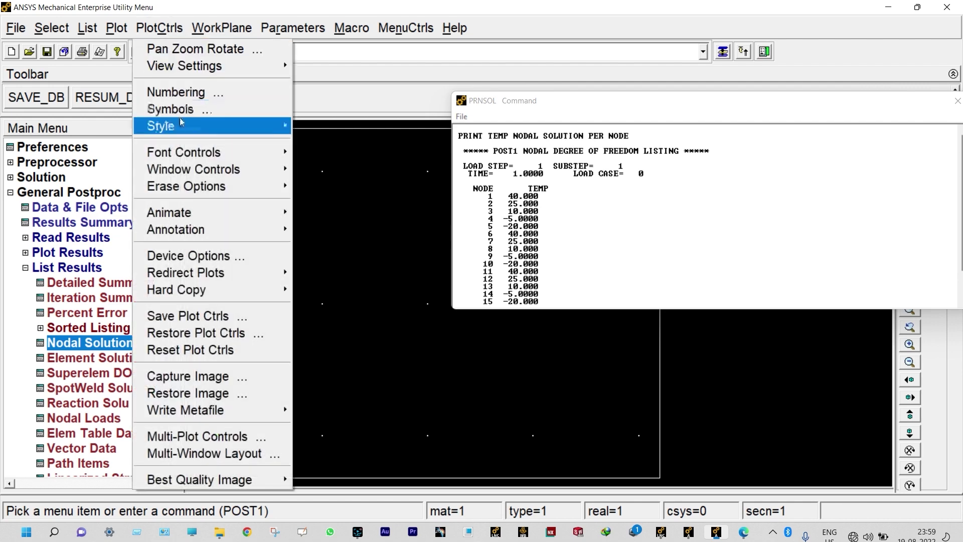
pyautogui.click(191, 97)
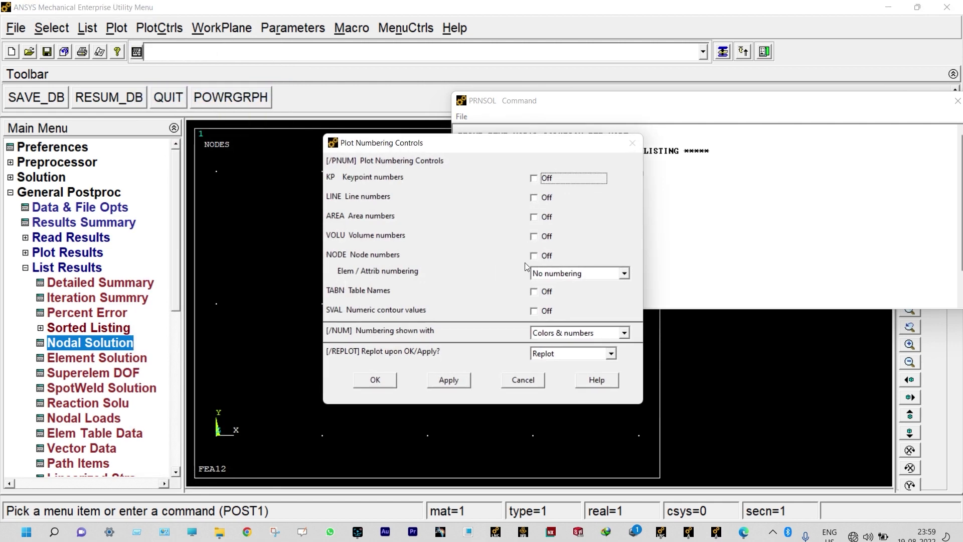
pyautogui.click(536, 256)
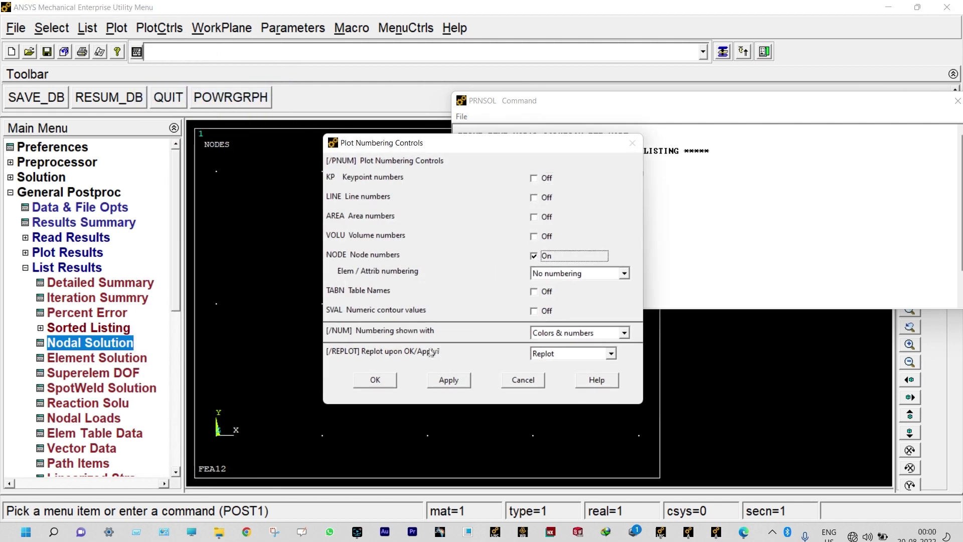
pyautogui.click(382, 381)
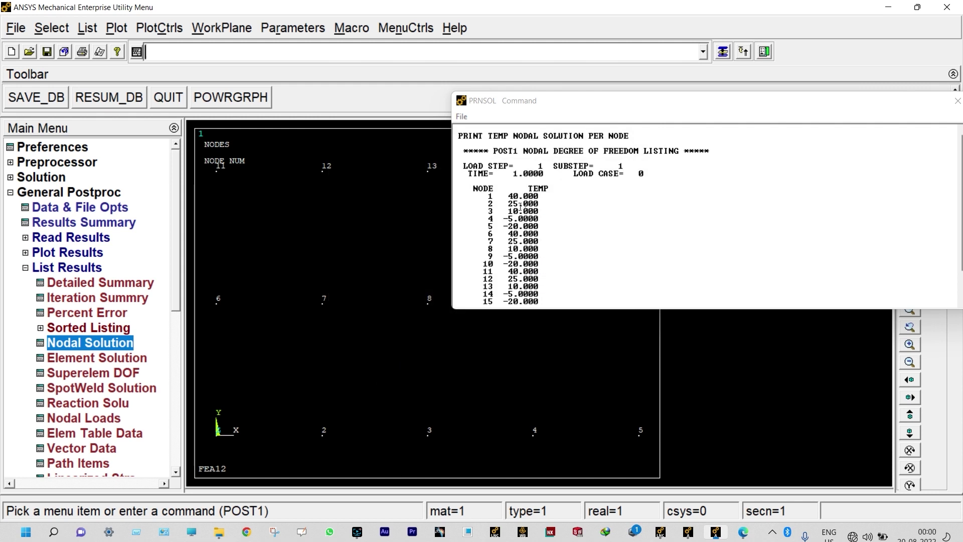
# Compare the listed nodal temperatures with the numbered nodes in the plot, and close the listing
pyautogui.moveTo(549, 108); pyautogui.dragTo(561, 107)
pyautogui.moveTo(679, 107); pyautogui.dragTo(764, 122)
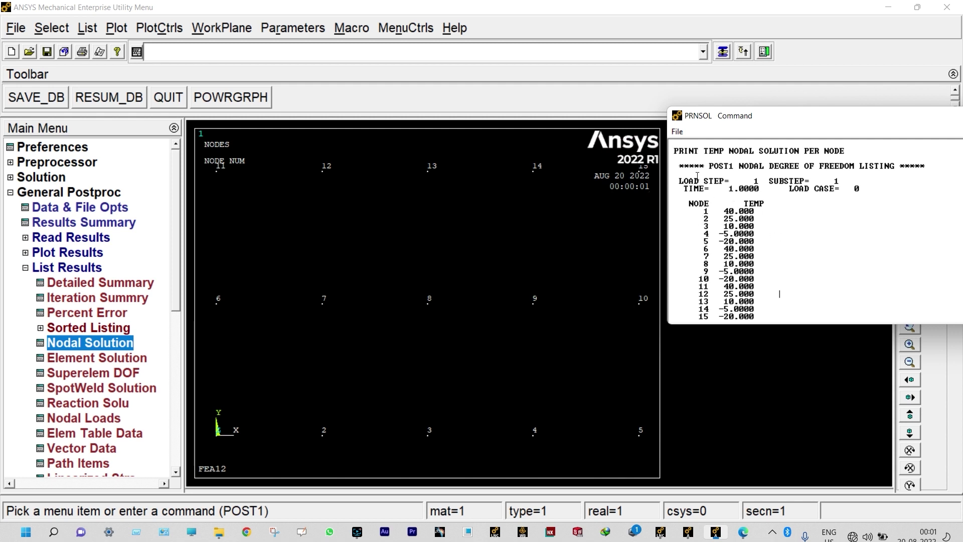
pyautogui.moveTo(738, 116); pyautogui.dragTo(409, 144)
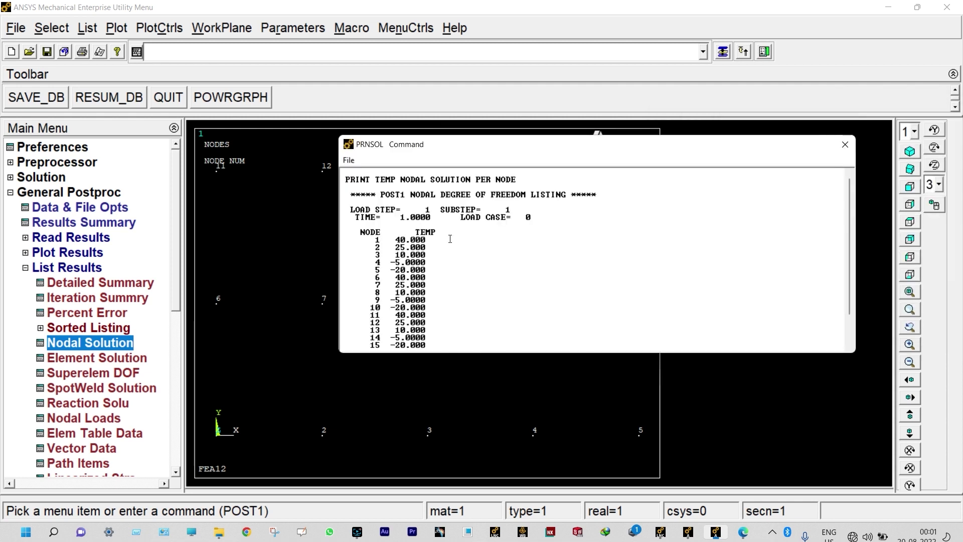
pyautogui.click(349, 160)
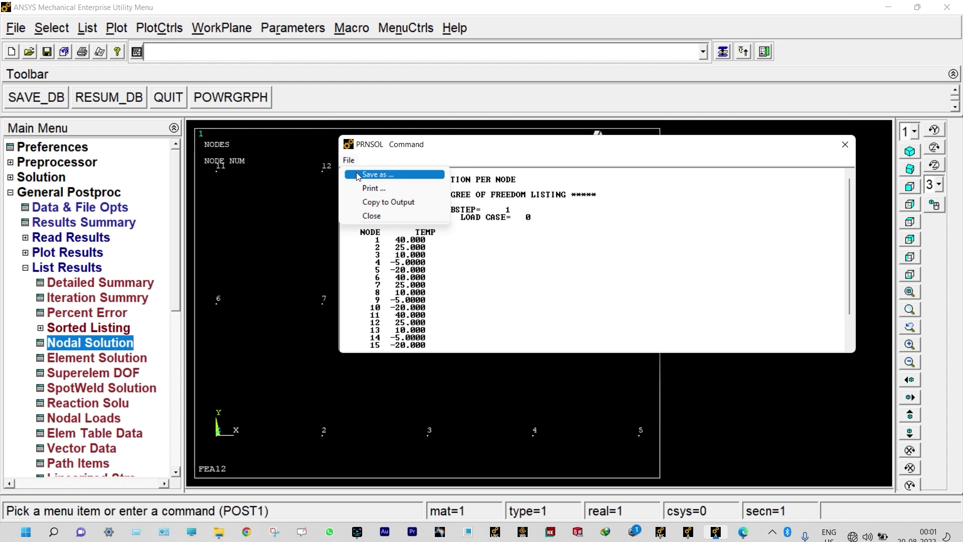
pyautogui.click(845, 146)
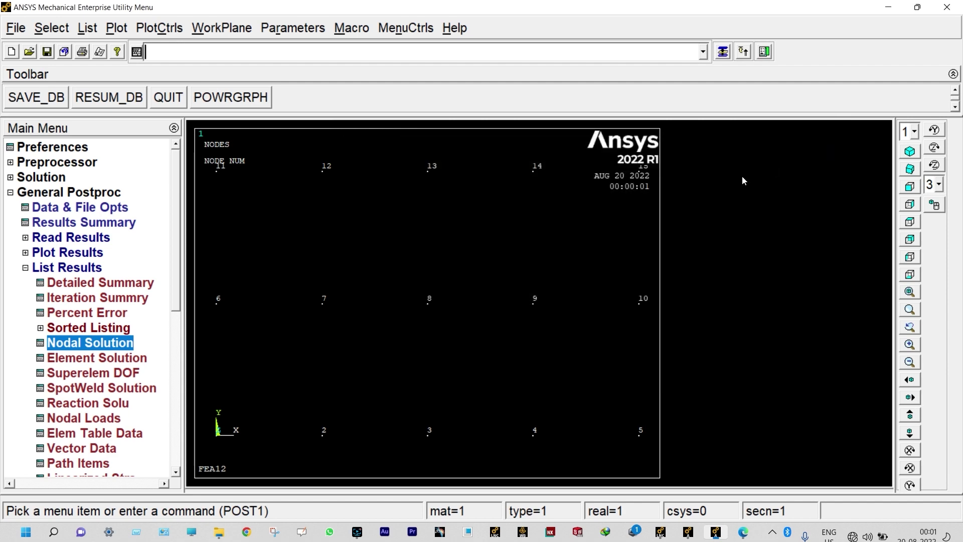
# Plot the elements and redraw the nodal temperature contour with the node numbers displayed
pyautogui.click(116, 29)
pyautogui.click(142, 186)
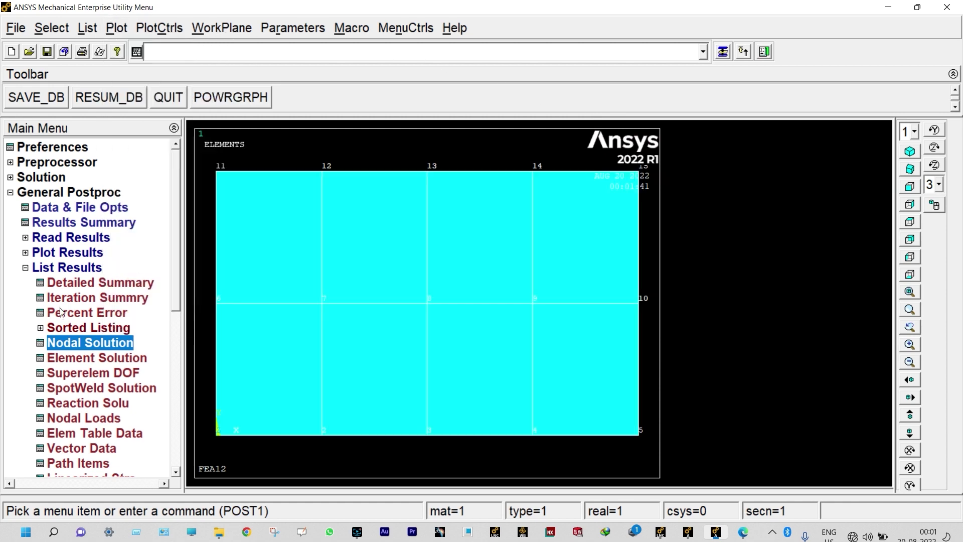
pyautogui.click(70, 253)
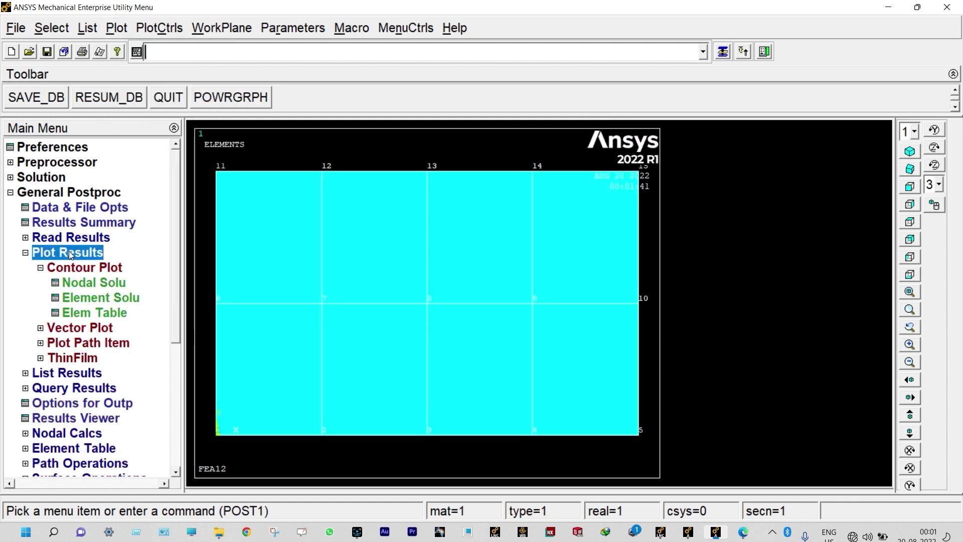
pyautogui.click(74, 281)
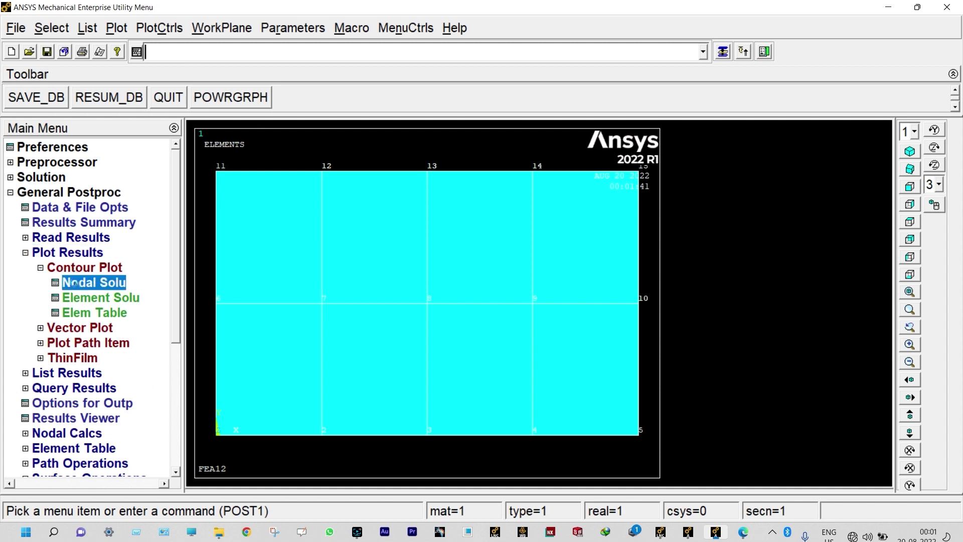
pyautogui.click(582, 413)
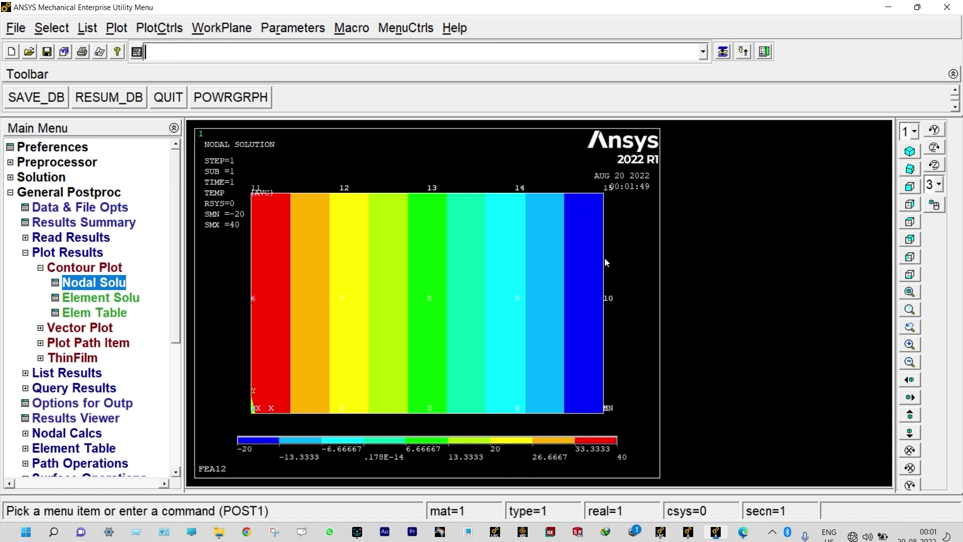
# Animate the deformed results for nodal temperature with 10 frames and a 0.5-second delay, play it forward only, and close the animation controller
pyautogui.click(161, 28)
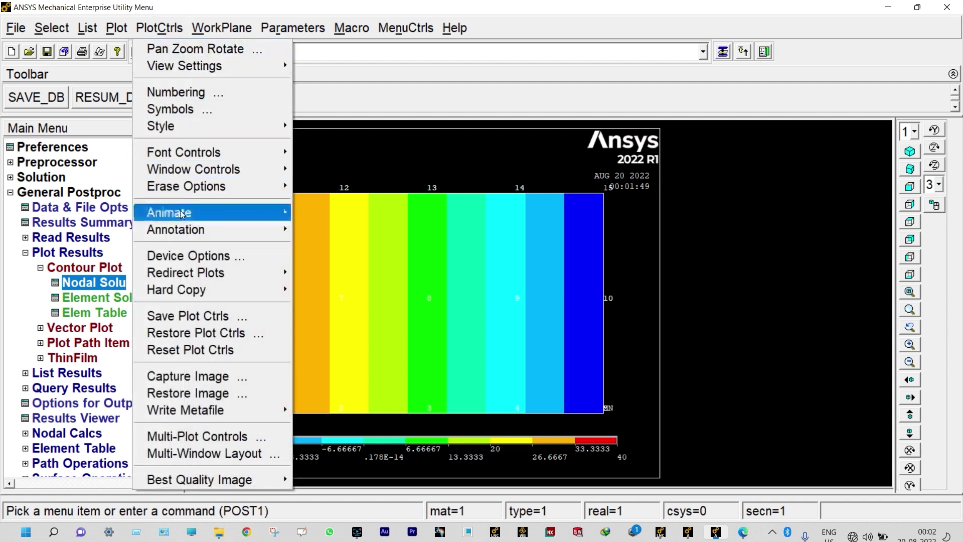
pyautogui.moveTo(180, 210)
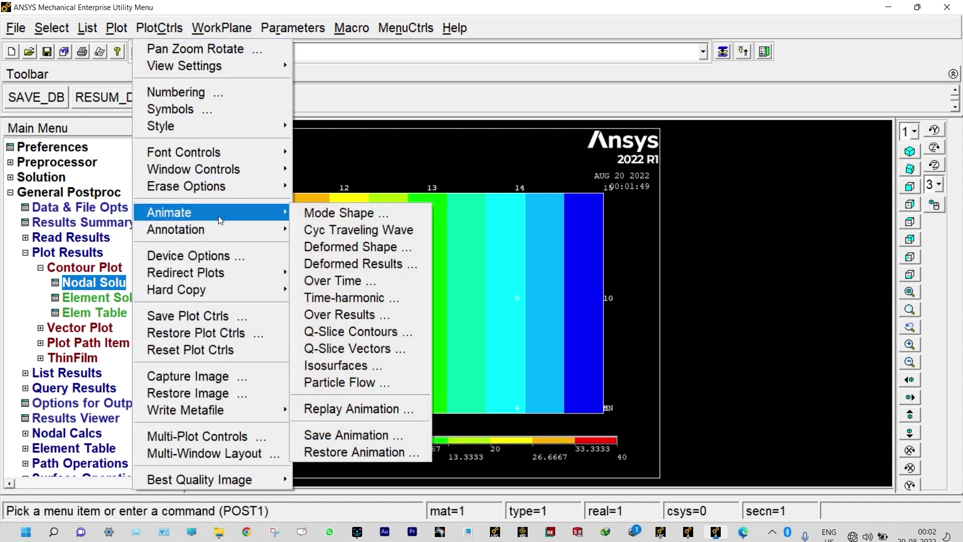
pyautogui.click(381, 264)
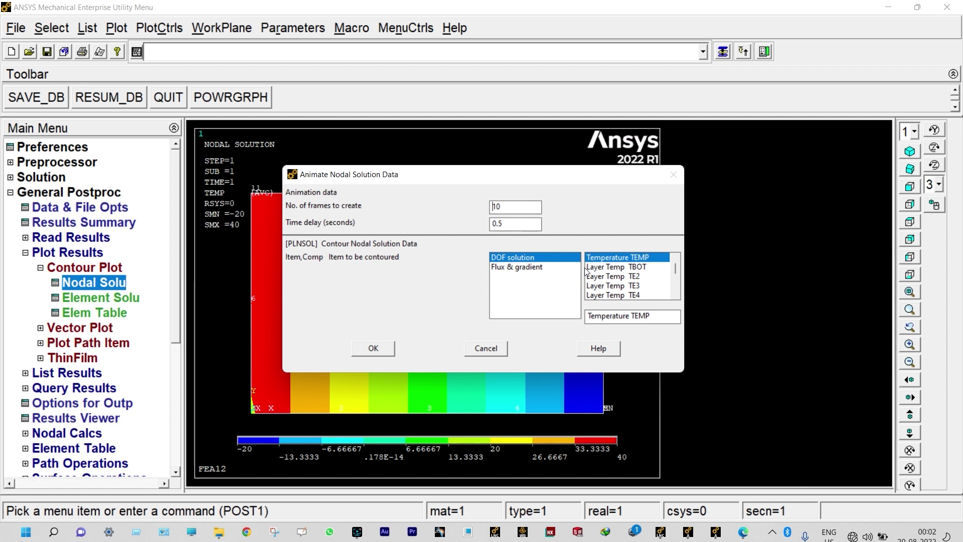
pyautogui.click(373, 348)
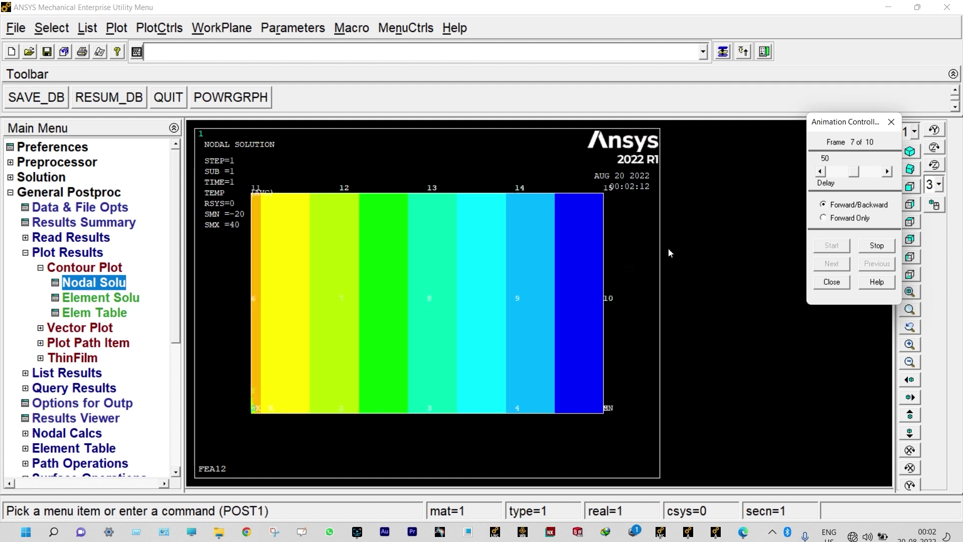
pyautogui.click(825, 219)
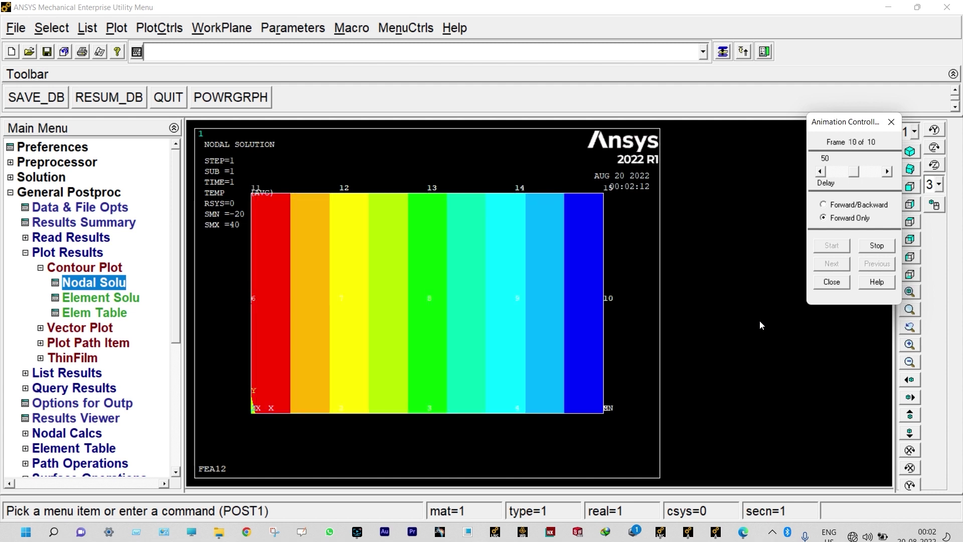
pyautogui.click(829, 282)
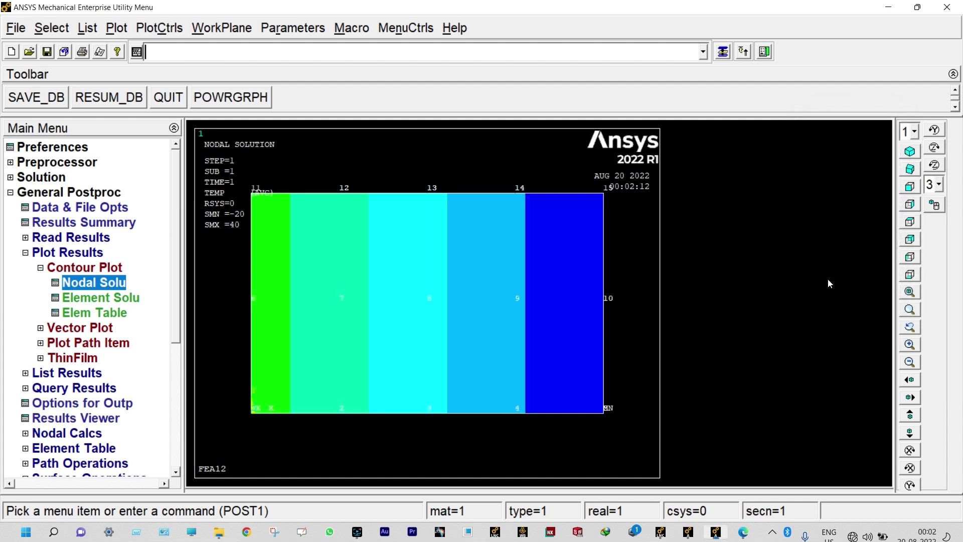